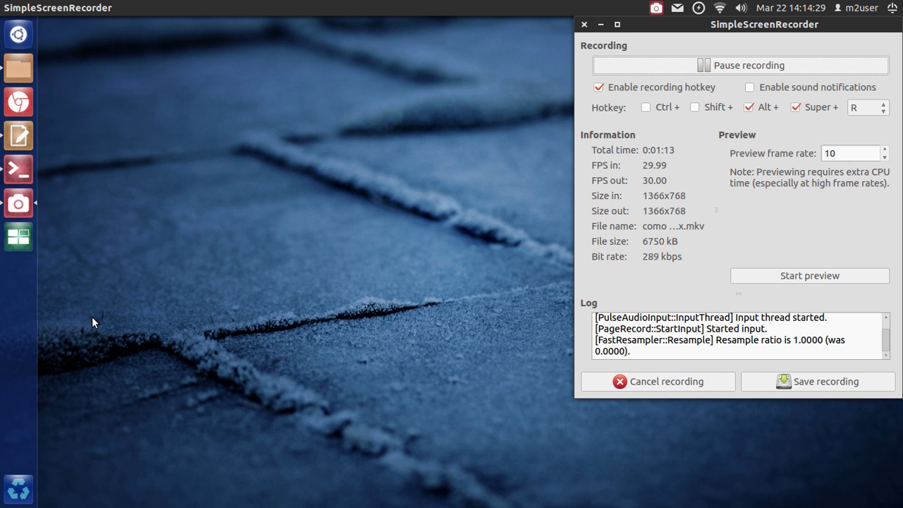
Step: Minimize the SimpleScreenRecorder window and launch Oracle VM VirtualBox from the recently used applications
{"action": "double_click", "coordinate": [649, 65]}
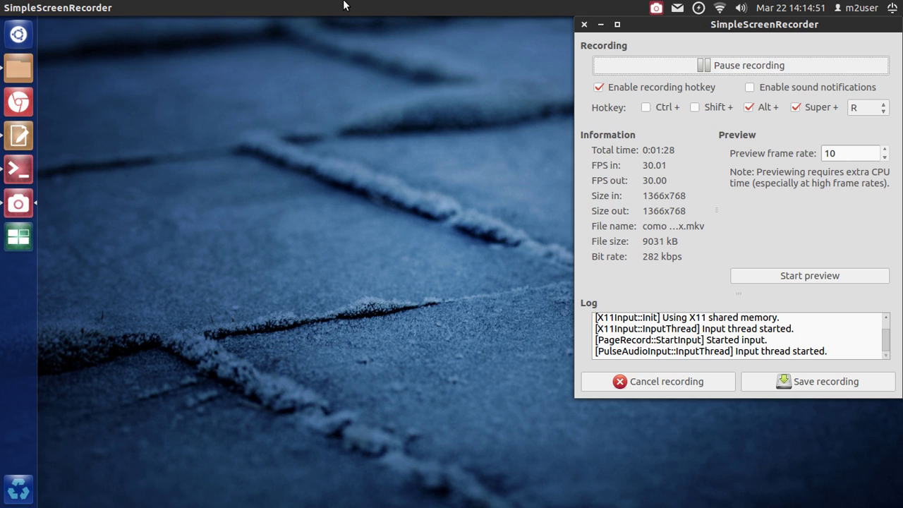
{"action": "left_click", "coordinate": [602, 25]}
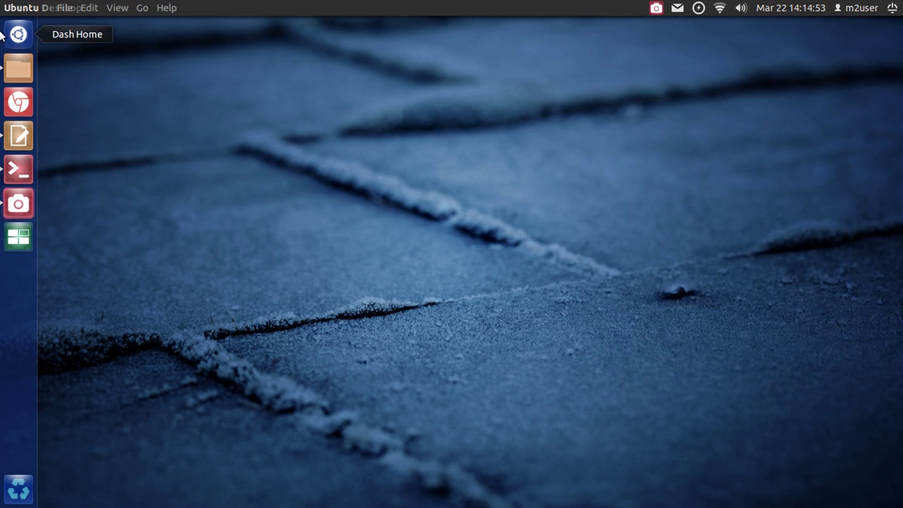
{"action": "left_click", "coordinate": [11, 35]}
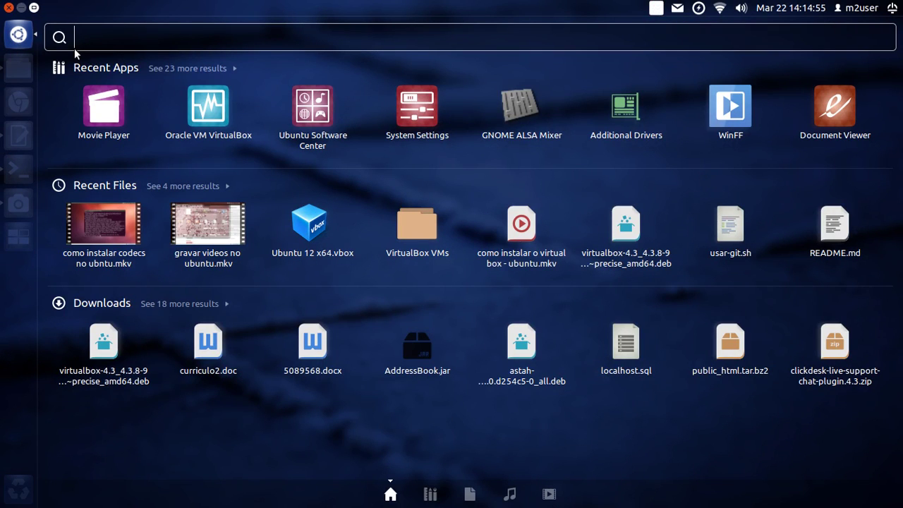
{"action": "left_click", "coordinate": [214, 121]}
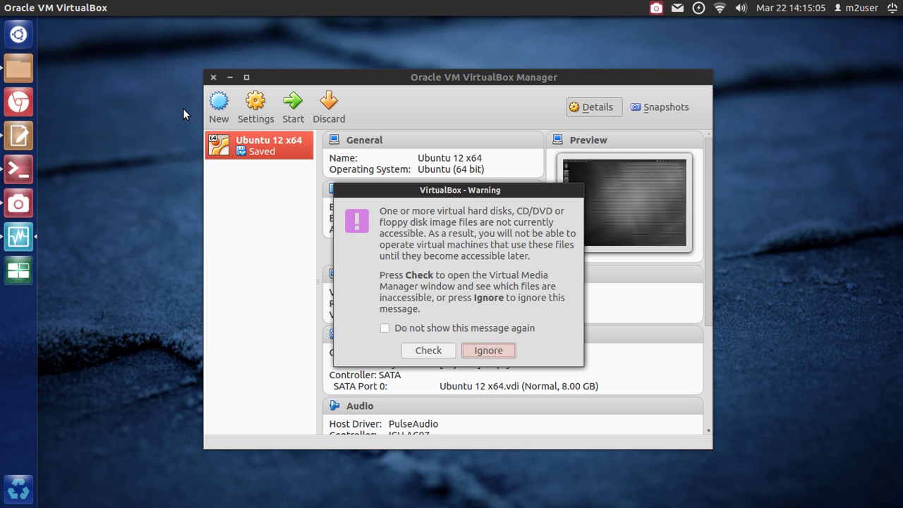
Step: Suppress and ignore the inaccessible disk image warning, and maximize the VirtualBox Manager window
{"action": "left_click", "coordinate": [387, 328]}
{"action": "left_click", "coordinate": [473, 349]}
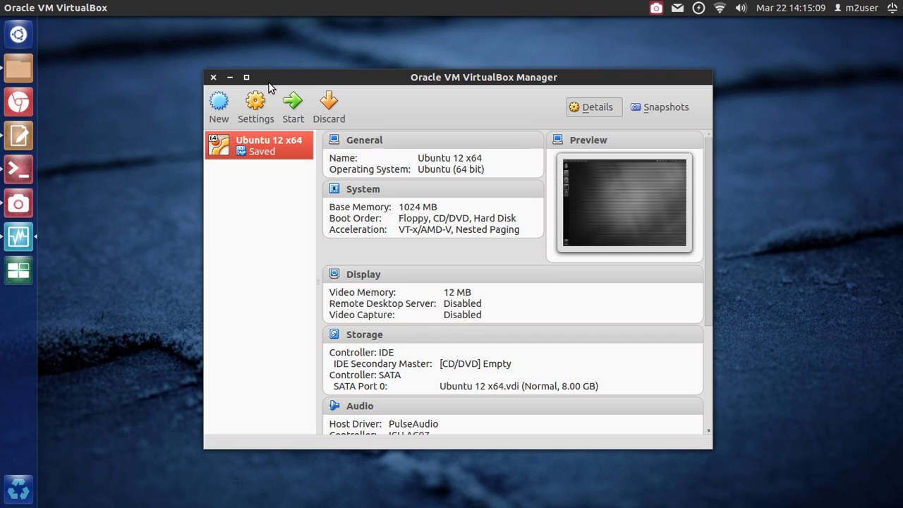
{"action": "left_click_drag", "start_coordinate": [272, 79], "coordinate": [309, 2]}
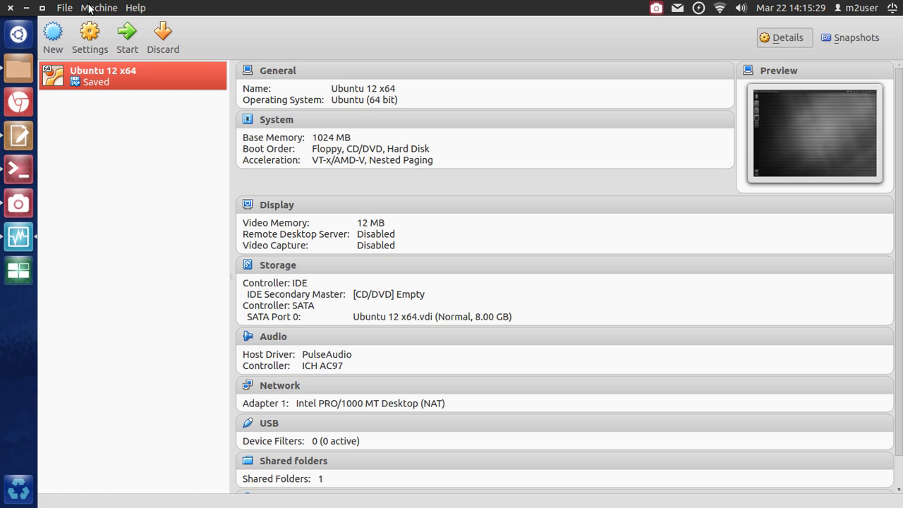
Step: Review the System and Display settings of the Ubuntu 12 x64 machine and close them without saving
{"action": "left_click", "coordinate": [88, 8]}
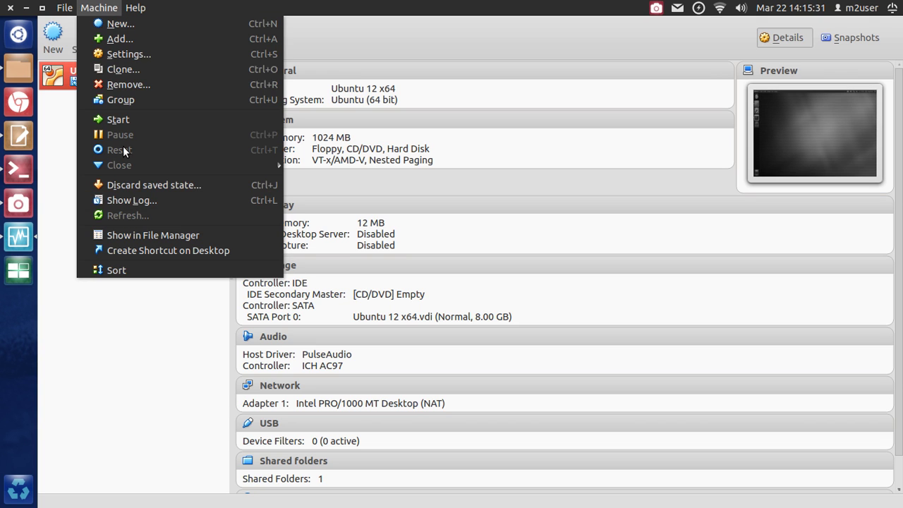
{"action": "left_click", "coordinate": [131, 54]}
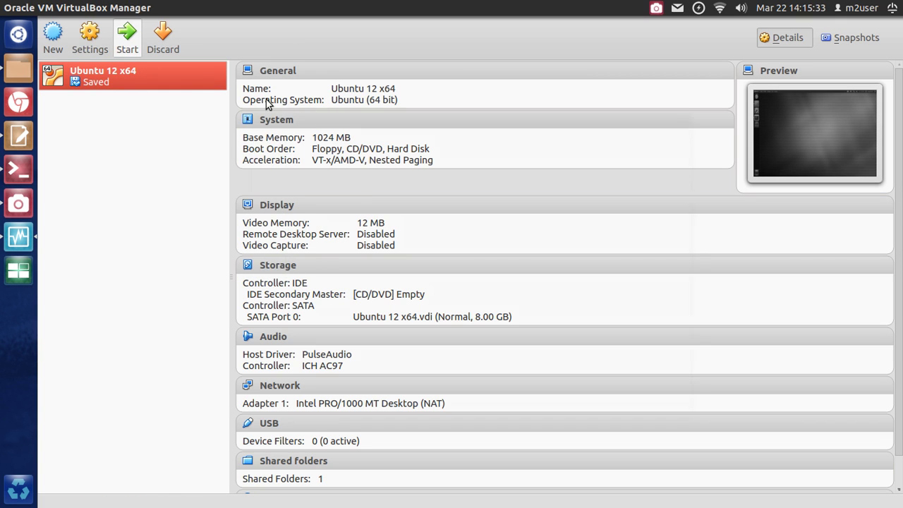
{"action": "left_click", "coordinate": [296, 162]}
{"action": "left_click", "coordinate": [298, 176]}
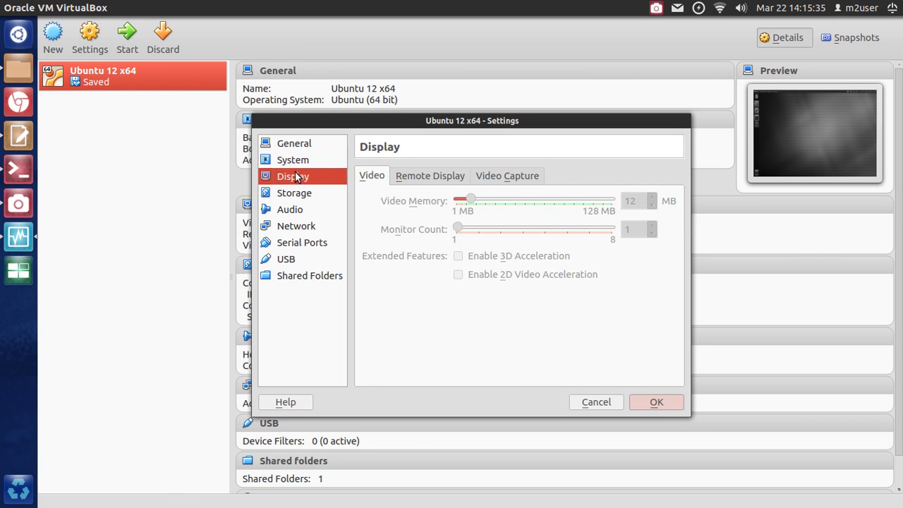
{"action": "left_click", "coordinate": [591, 403]}
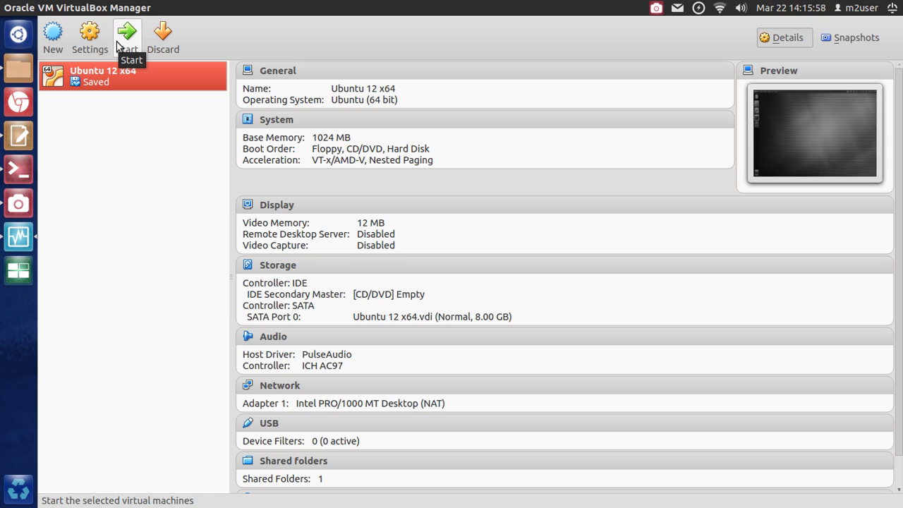
Step: Switch to the file manager and look through the Videos, Home and programs folders
{"action": "left_click", "coordinate": [11, 66]}
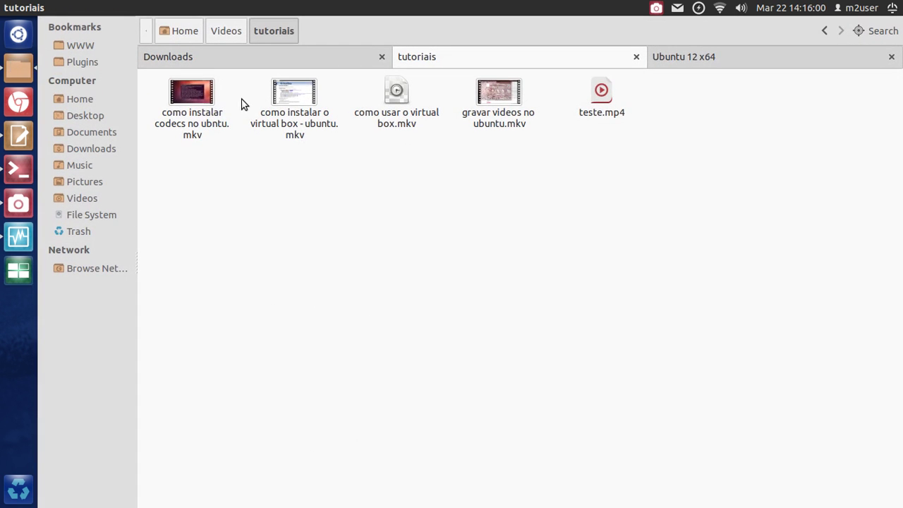
{"action": "left_click", "coordinate": [216, 31]}
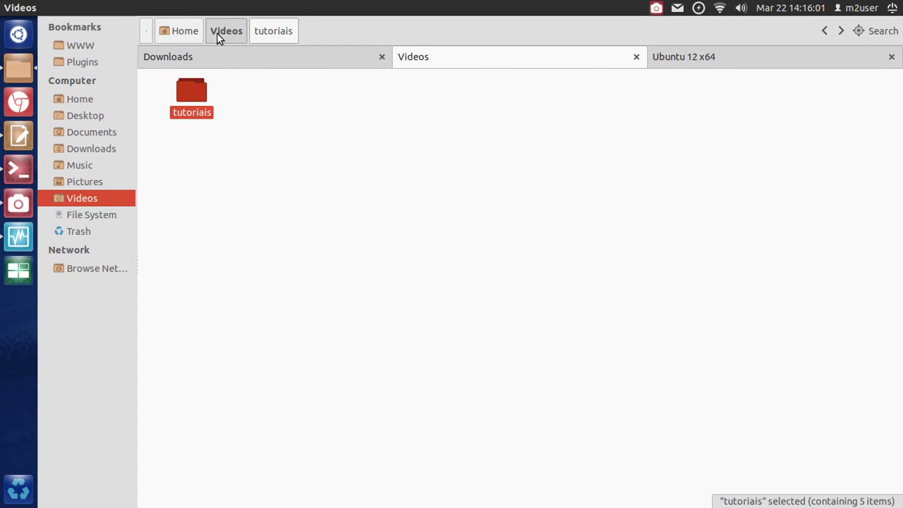
{"action": "left_click", "coordinate": [181, 33]}
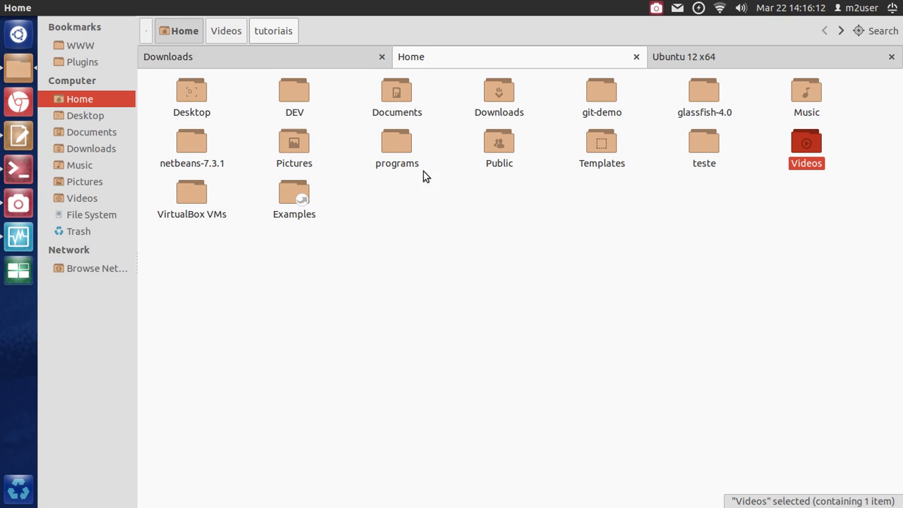
{"action": "double_click", "coordinate": [402, 146]}
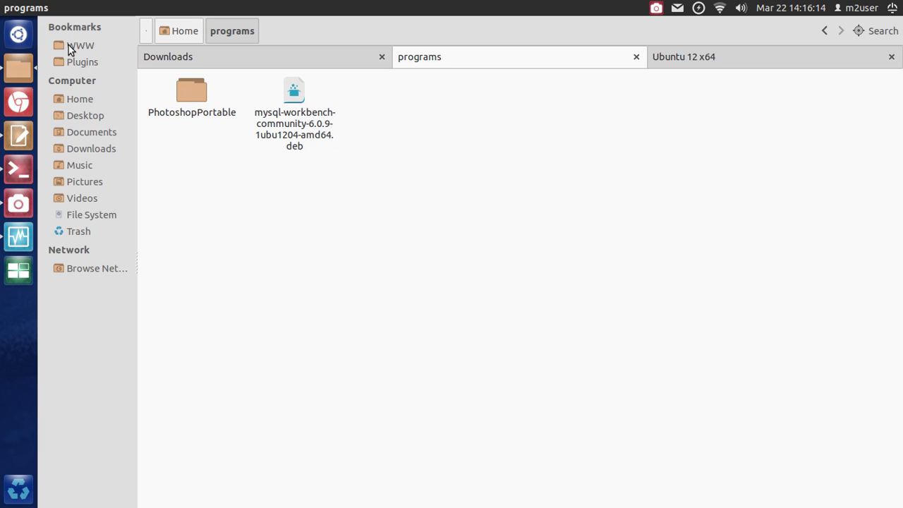
{"action": "key", "text": "BackSpace"}
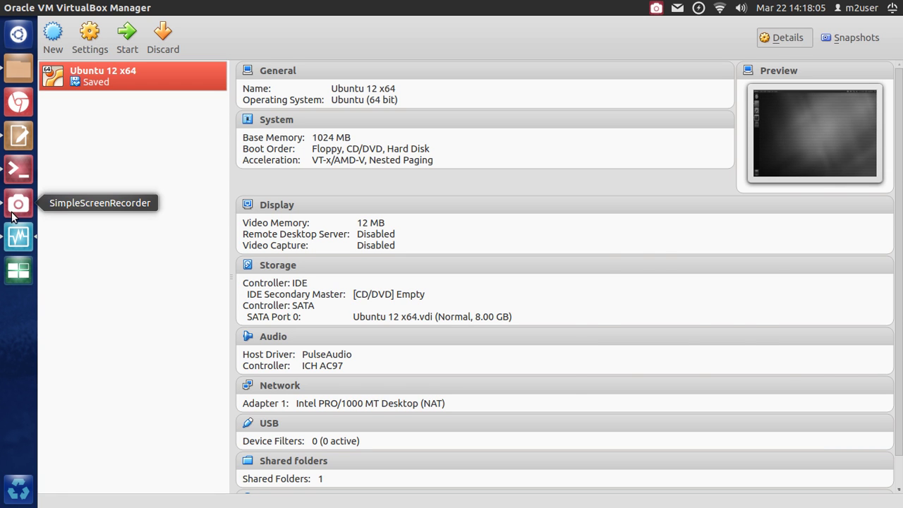
{"action": "left_click", "coordinate": [17, 208]}
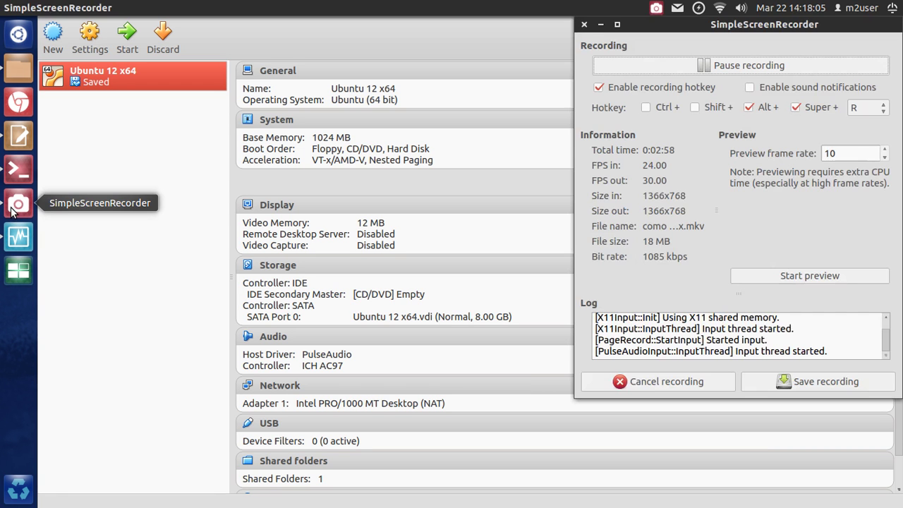
{"action": "left_click", "coordinate": [121, 210]}
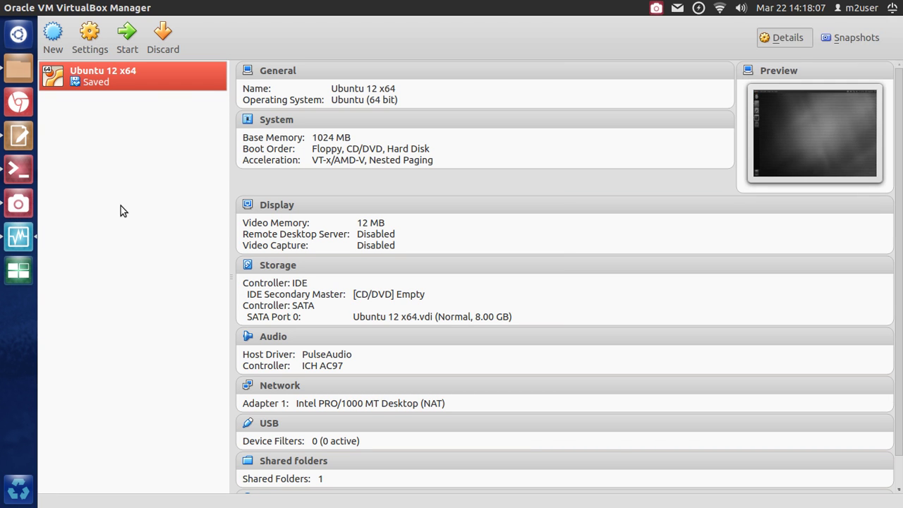
{"action": "left_click", "coordinate": [53, 34]}
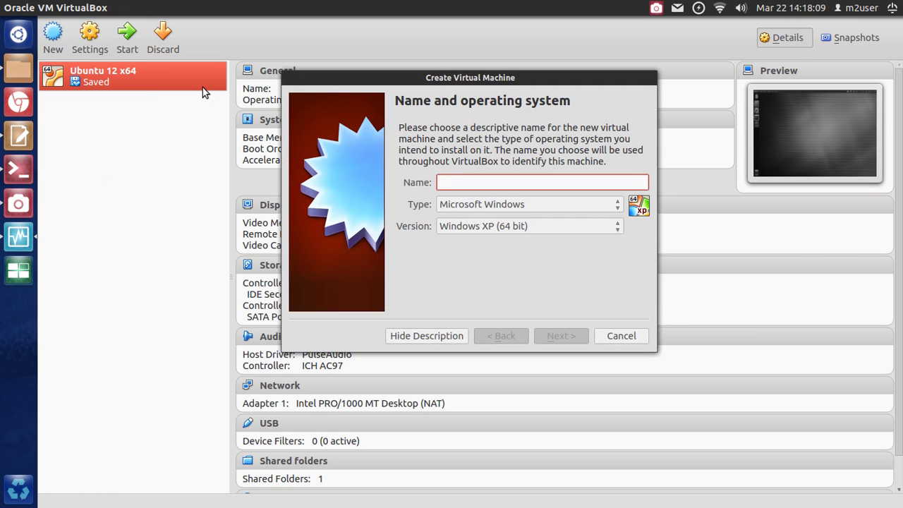
{"action": "left_click", "coordinate": [607, 341]}
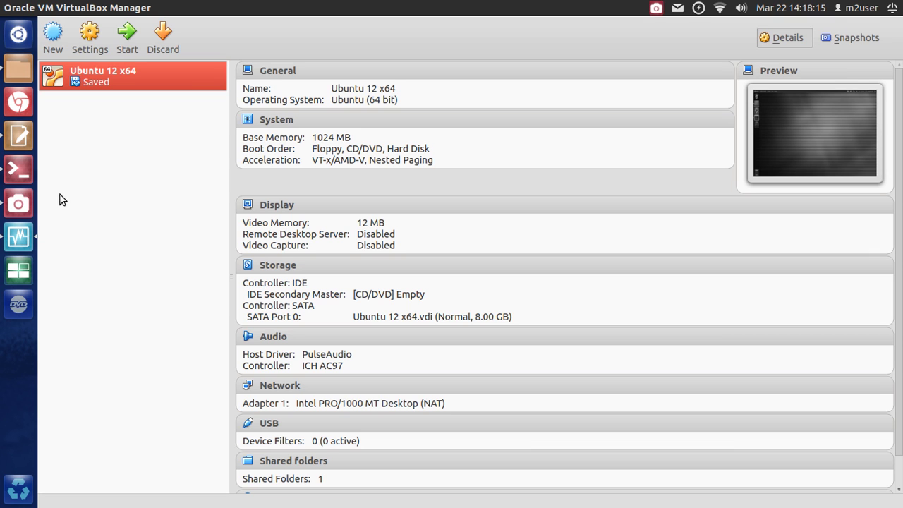
Step: Start creating a new virtual machine and name it Windows 8
{"action": "left_click", "coordinate": [54, 33]}
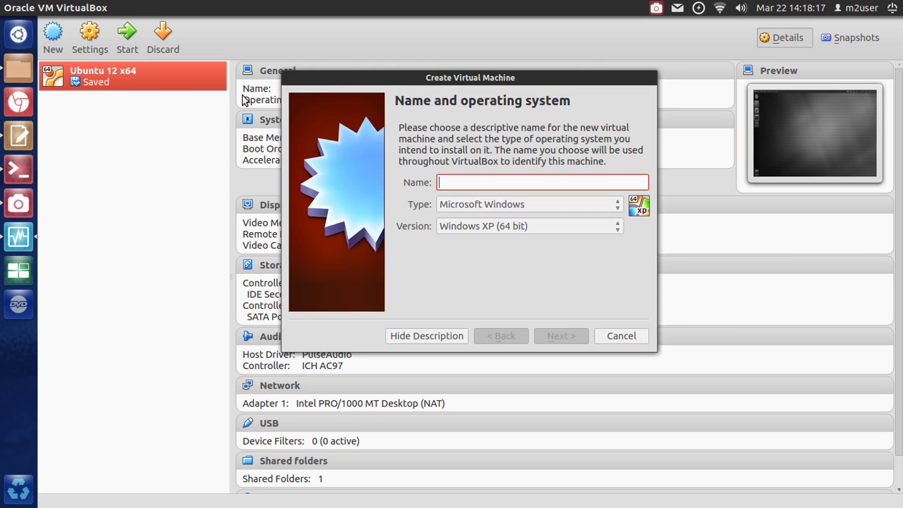
{"action": "left_click_drag", "start_coordinate": [323, 83], "coordinate": [293, 109]}
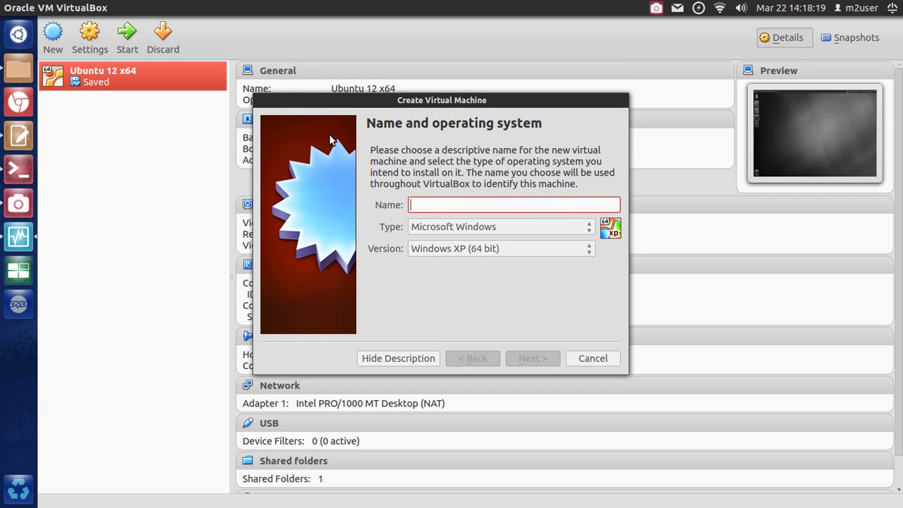
{"action": "type", "text": "Windows"}
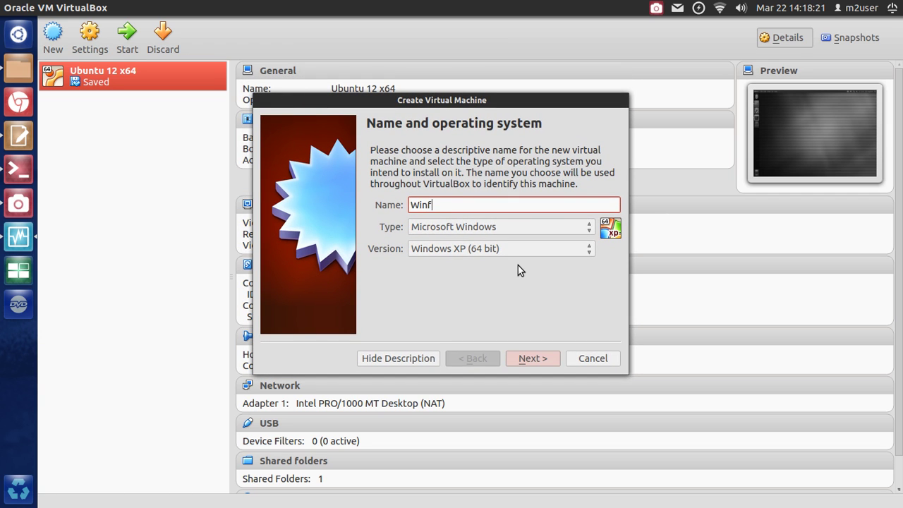
{"action": "key", "text": "BackSpace"}
{"action": "key", "text": "BackSpace"}
{"action": "key", "text": "BackSpace"}
{"action": "key", "text": "BackSpace"}
{"action": "type", "text": "dows 8"}
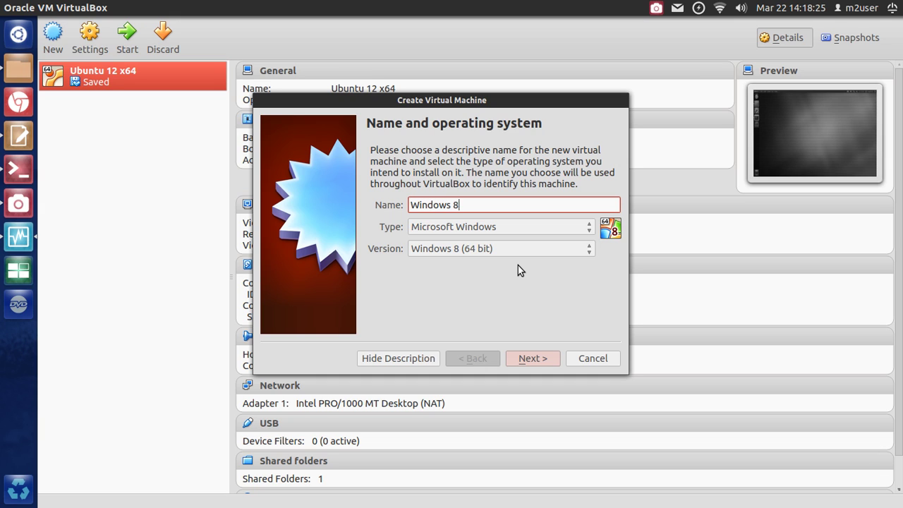
Step: Try the operating system type Other, look through its versions, and restore the type to Microsoft Windows
{"action": "left_click", "coordinate": [433, 231]}
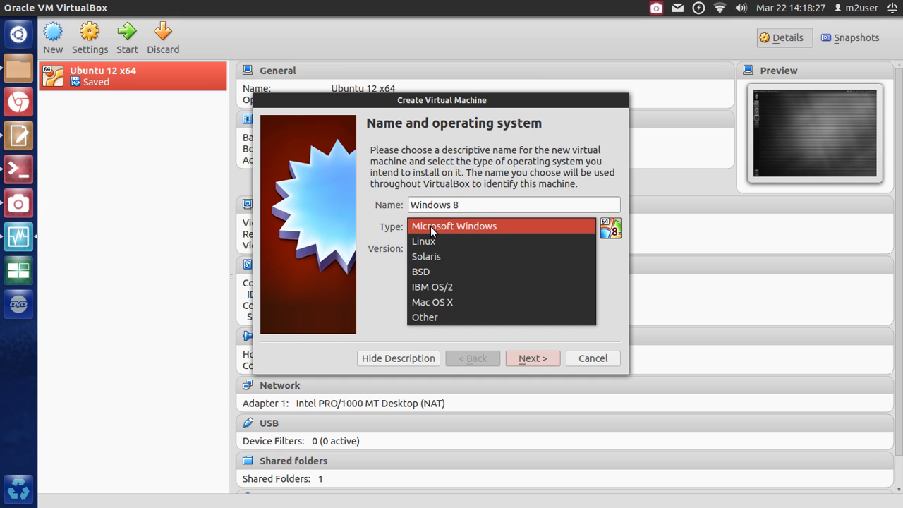
{"action": "left_click", "coordinate": [477, 310]}
{"action": "left_click", "coordinate": [464, 227]}
{"action": "left_click", "coordinate": [444, 225]}
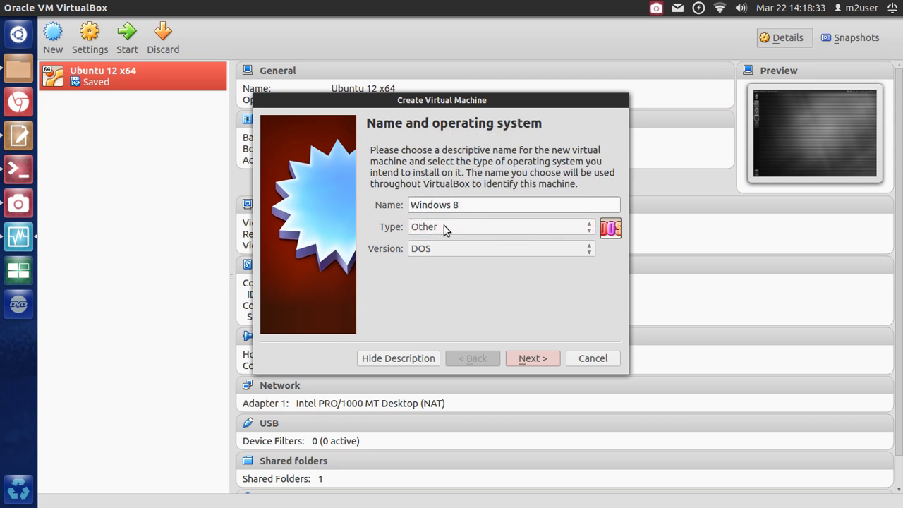
{"action": "left_click", "coordinate": [445, 227]}
{"action": "left_click", "coordinate": [457, 246]}
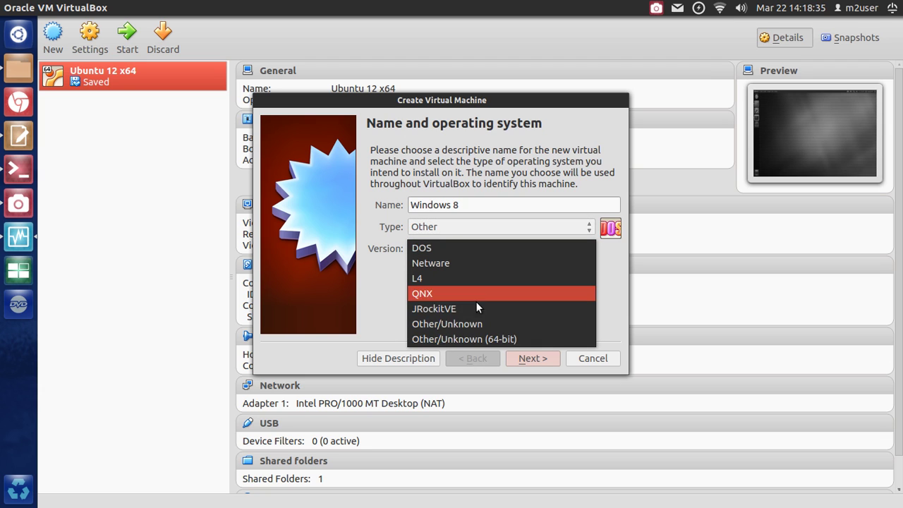
{"action": "left_click", "coordinate": [451, 203]}
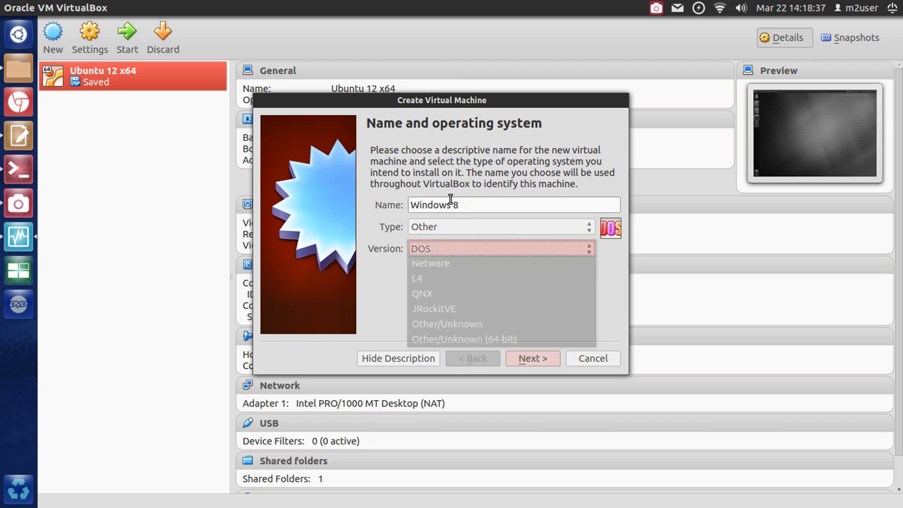
{"action": "left_click", "coordinate": [488, 228]}
{"action": "left_click", "coordinate": [452, 135]}
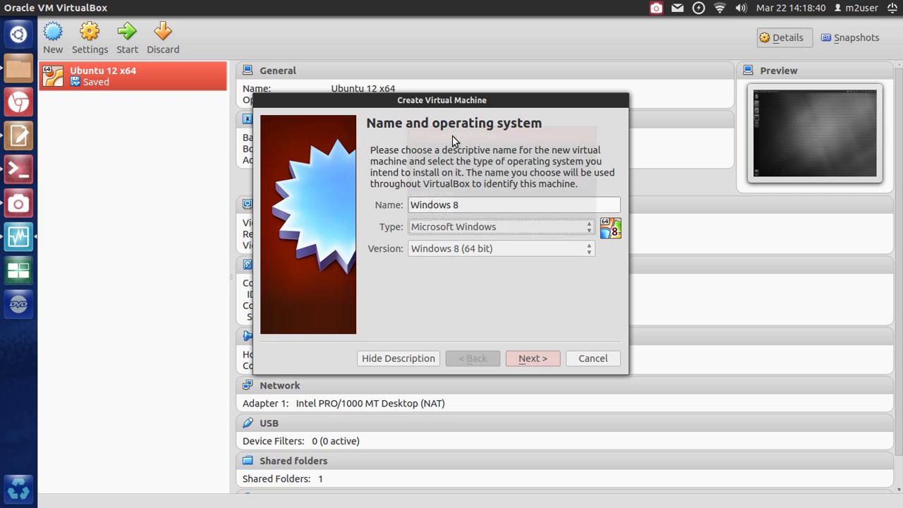
Step: Set the new machine's version to Windows 8 (32 bit), keep its name, and proceed to the memory size settings
{"action": "left_click", "coordinate": [475, 252]}
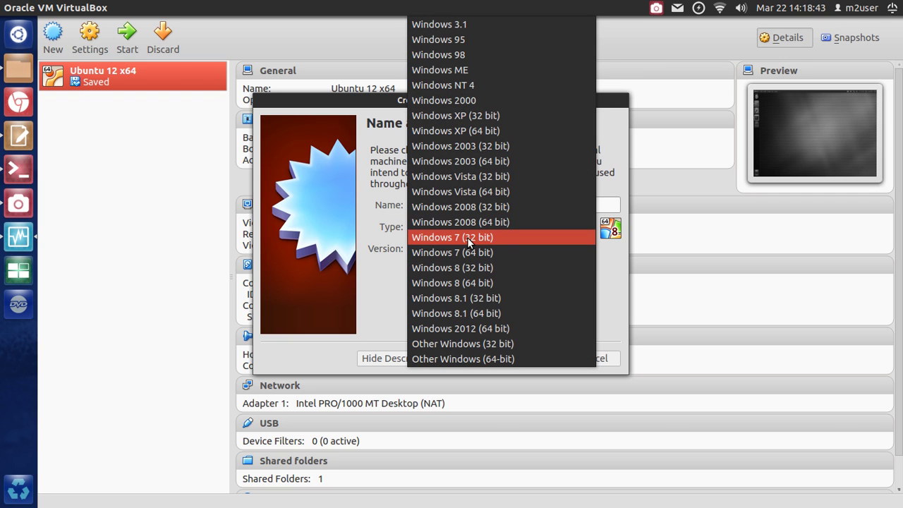
{"action": "left_click", "coordinate": [467, 237]}
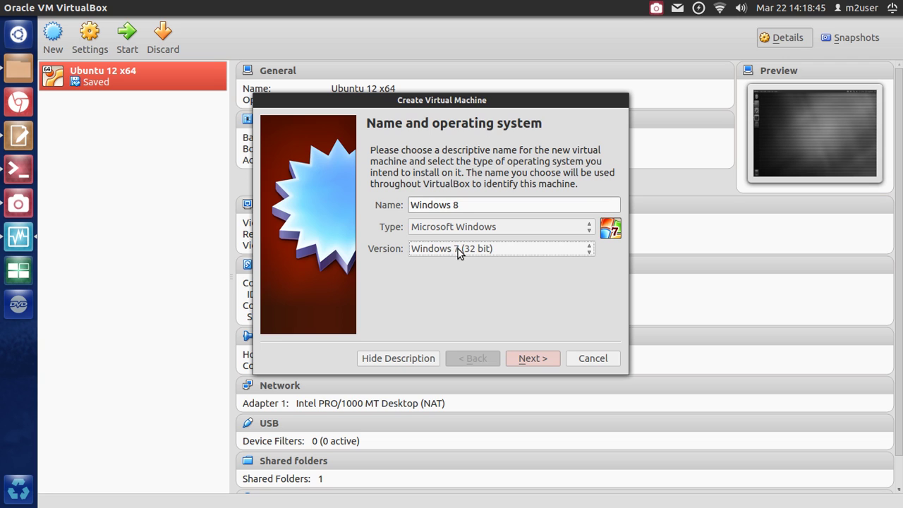
{"action": "left_click", "coordinate": [473, 253]}
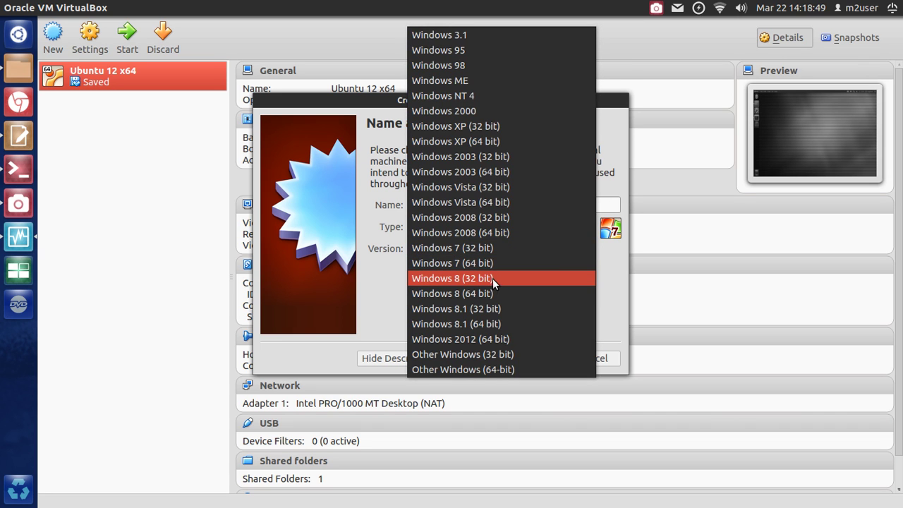
{"action": "left_click", "coordinate": [492, 277]}
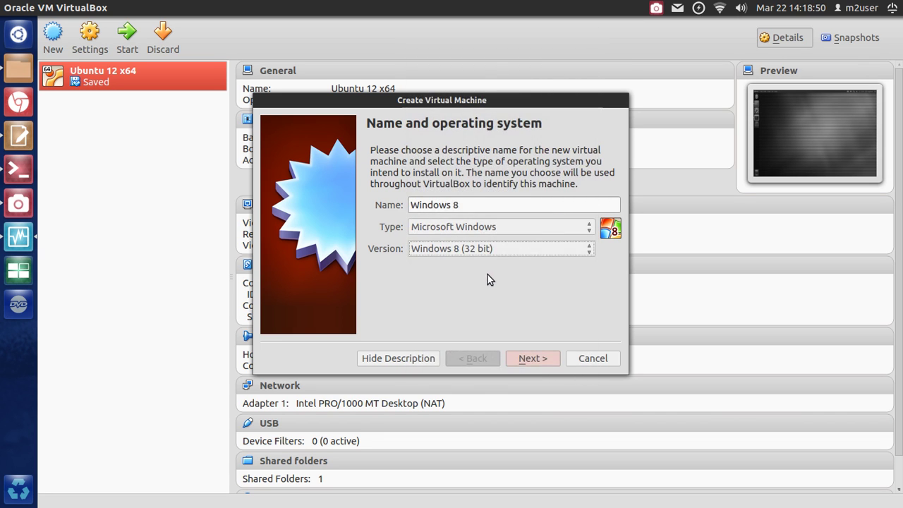
{"action": "left_click", "coordinate": [455, 249]}
{"action": "left_click", "coordinate": [378, 271]}
{"action": "triple_click", "coordinate": [467, 208]}
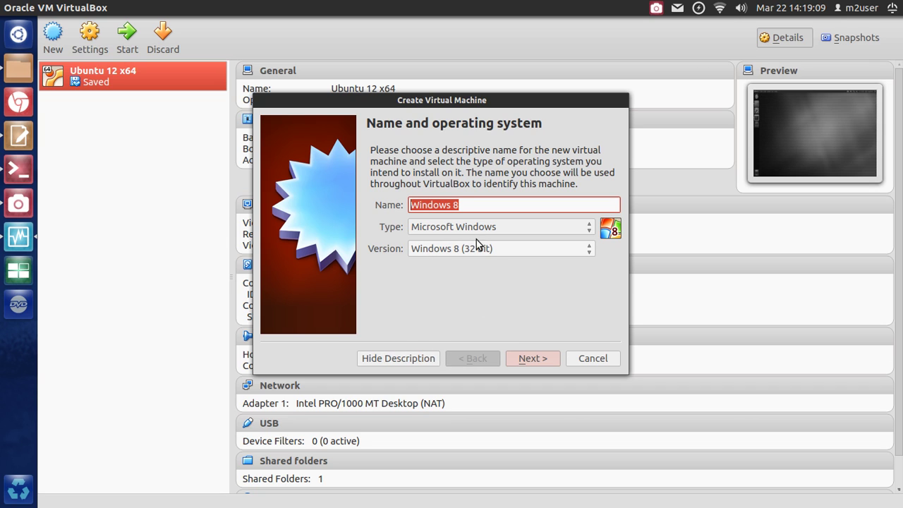
{"action": "left_click", "coordinate": [462, 205]}
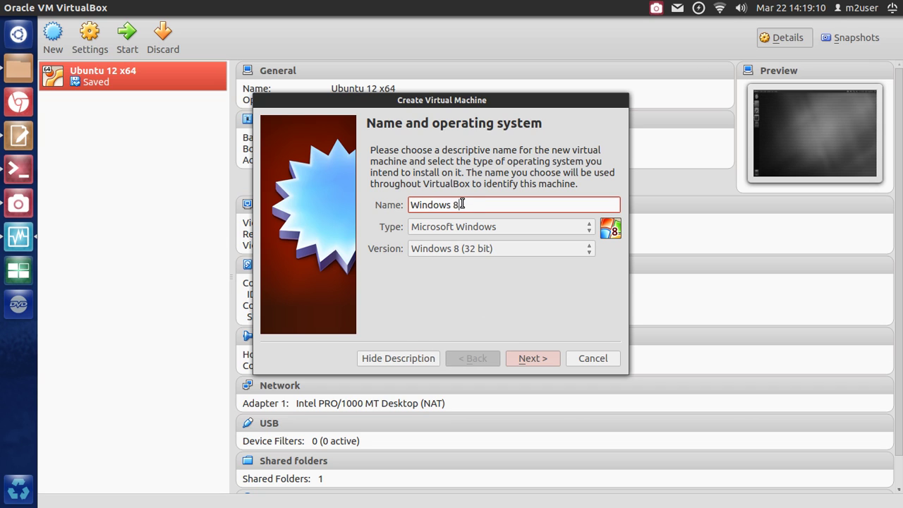
{"action": "left_click", "coordinate": [533, 357]}
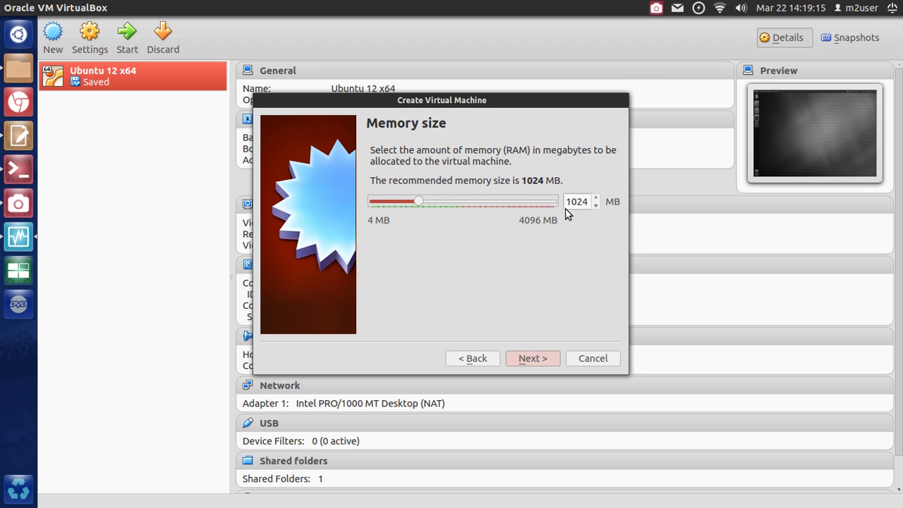
Step: Keep the memory size at 1024 MB and choose to create a virtual hard drive now for the new machine
{"action": "left_click_drag", "start_coordinate": [589, 201], "coordinate": [552, 202]}
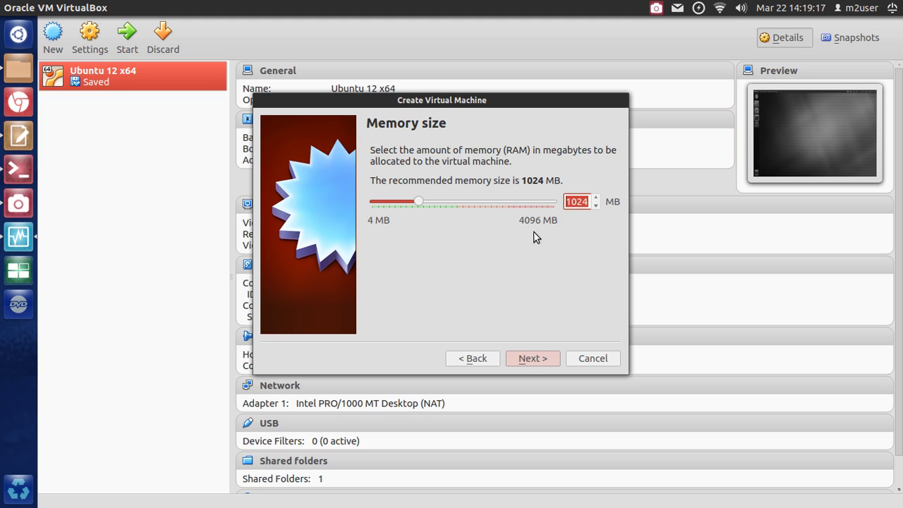
{"action": "left_click", "coordinate": [521, 359]}
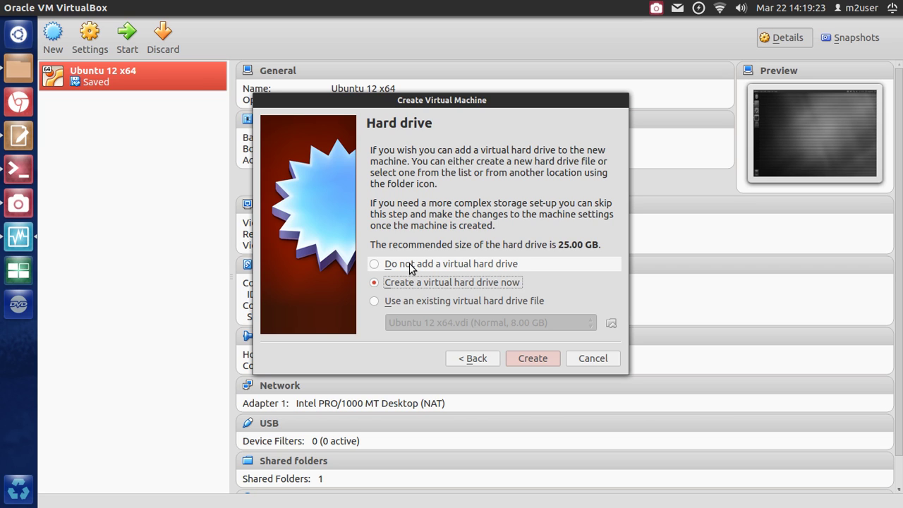
{"action": "left_click", "coordinate": [459, 304]}
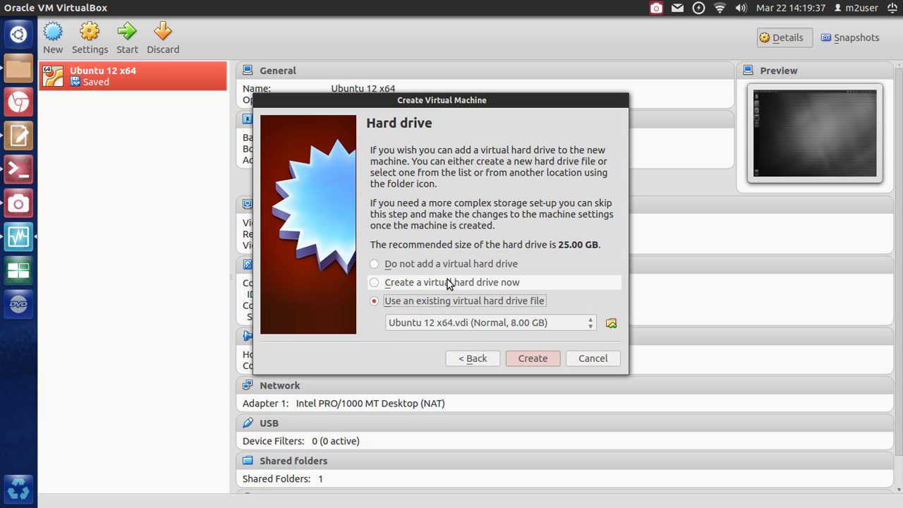
{"action": "left_click", "coordinate": [447, 282]}
{"action": "left_click", "coordinate": [462, 300]}
{"action": "left_click", "coordinate": [486, 322]}
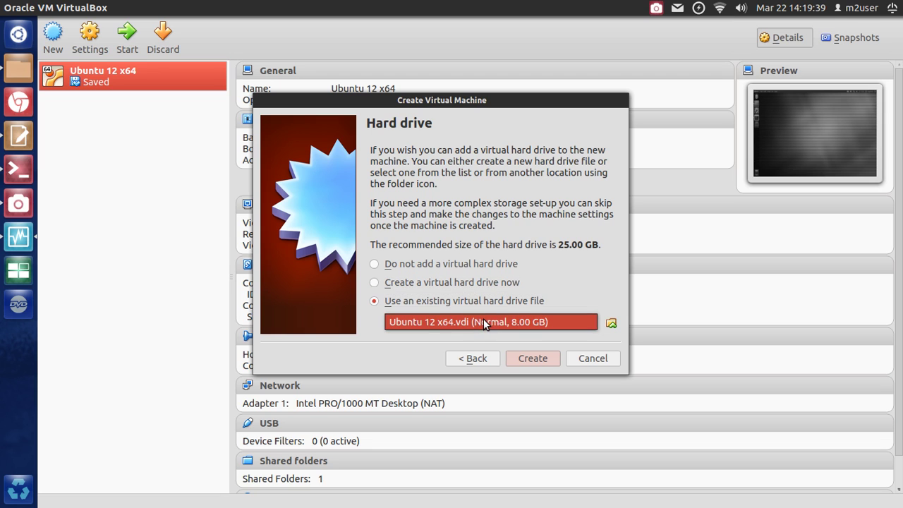
{"action": "left_click", "coordinate": [482, 322]}
{"action": "left_click", "coordinate": [445, 281]}
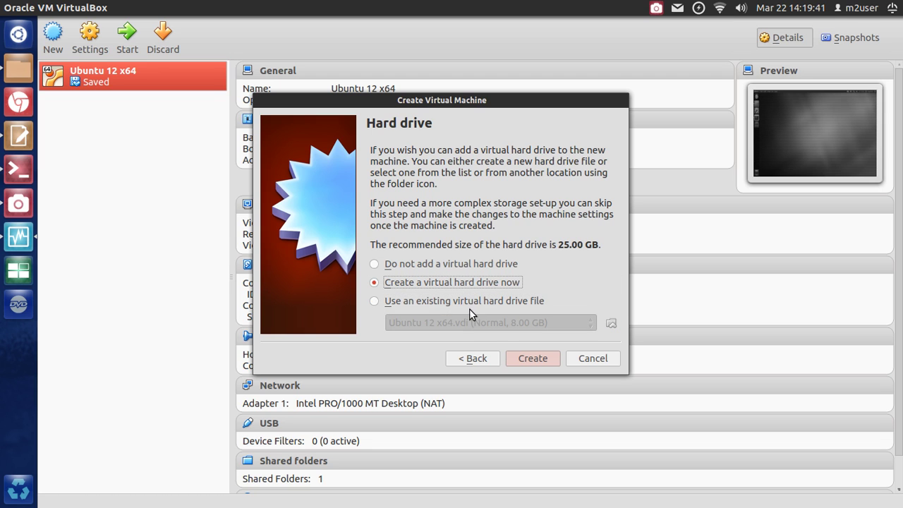
{"action": "left_click", "coordinate": [528, 359]}
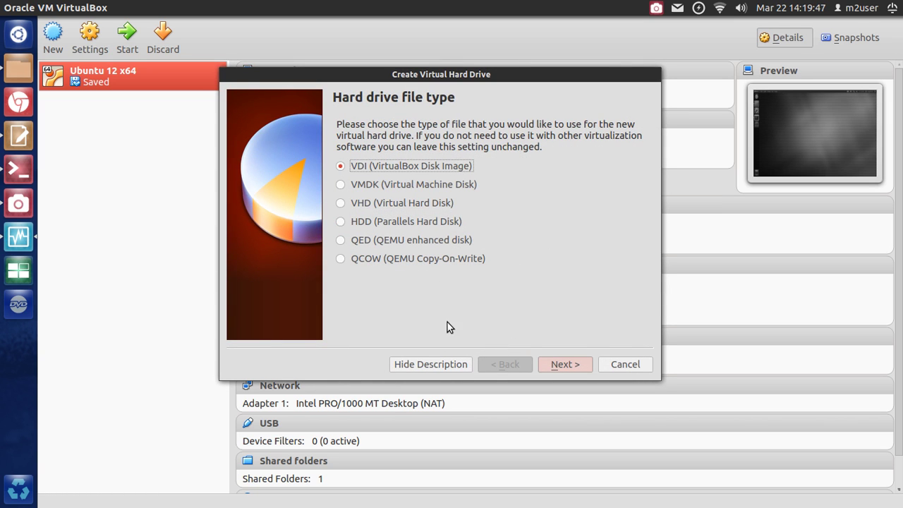
Step: Keep VDI (VirtualBox Disk Image) as the hard drive file type, after trying VHD, and proceed to the storage allocation options
{"action": "left_click", "coordinate": [551, 363]}
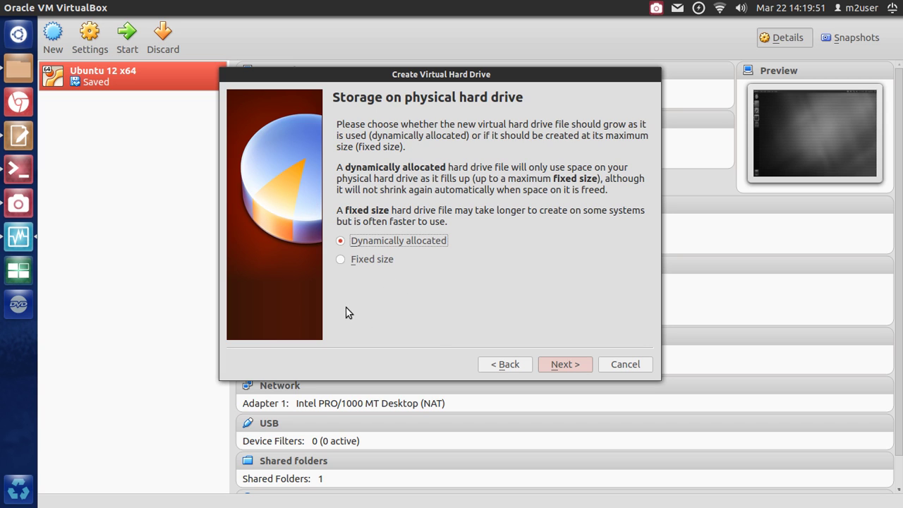
{"action": "left_click", "coordinate": [502, 364]}
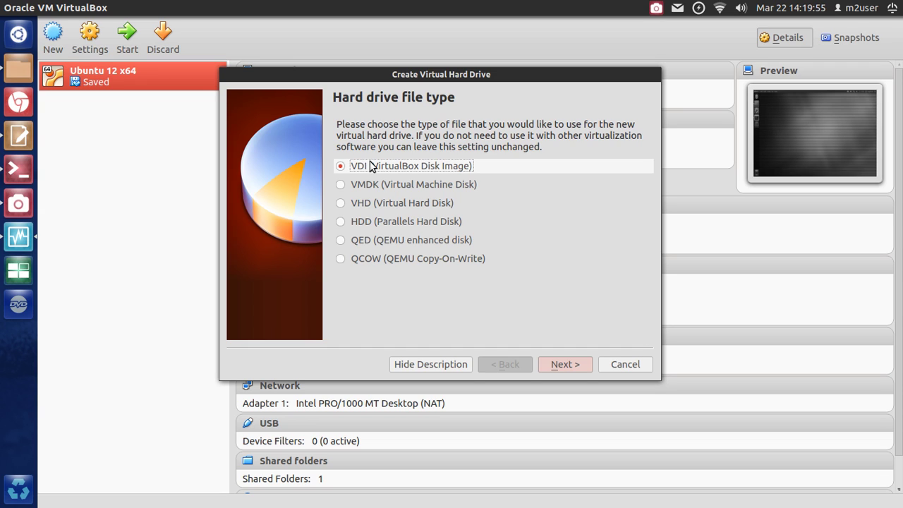
{"action": "left_click", "coordinate": [377, 203]}
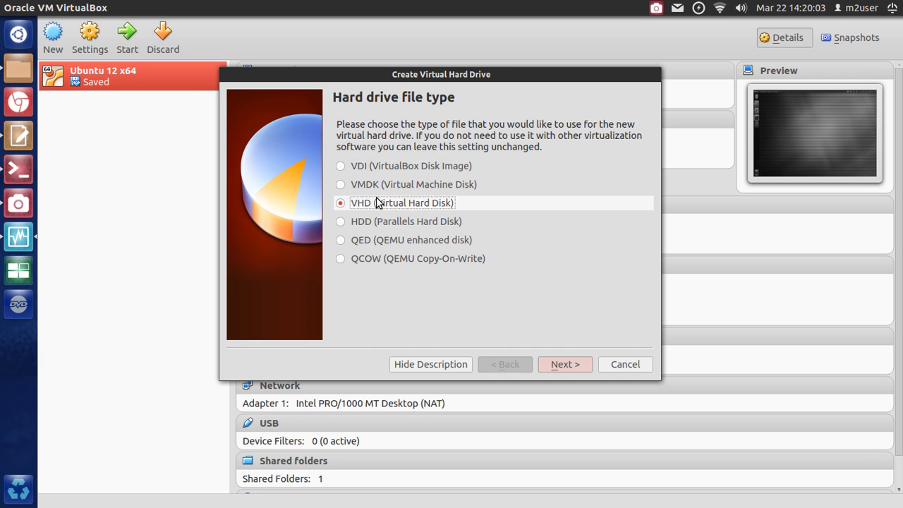
{"action": "left_click", "coordinate": [358, 166]}
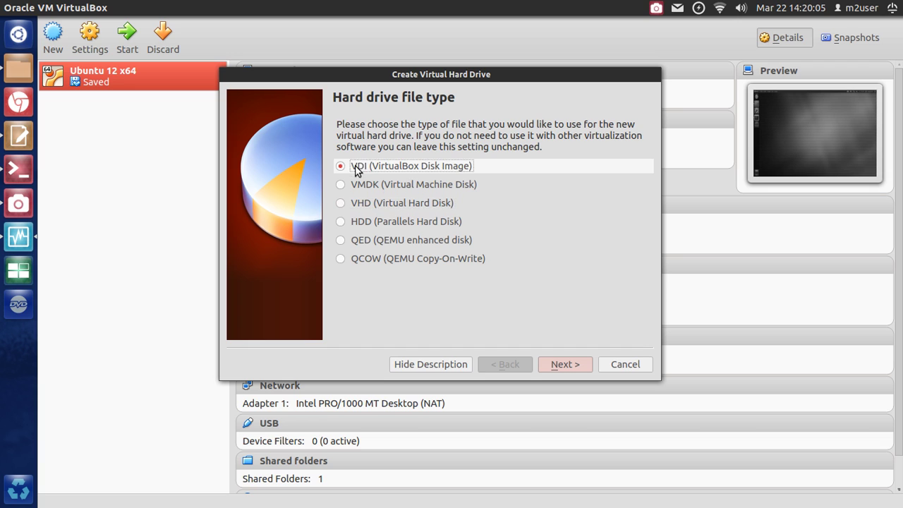
{"action": "left_click", "coordinate": [564, 365]}
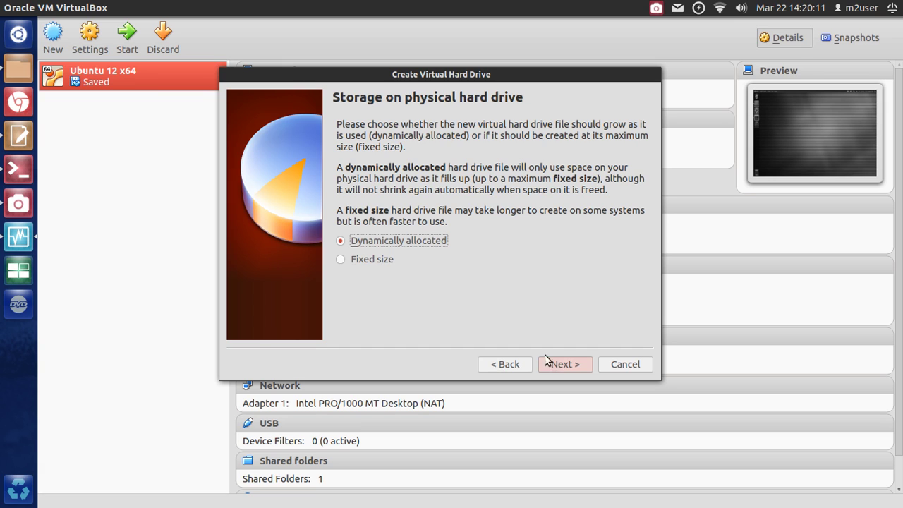
Step: Choose dynamically allocated storage and create the virtual hard drive file Windows 8 with a size of 25.00 GB
{"action": "left_click", "coordinate": [395, 261]}
{"action": "left_click", "coordinate": [388, 244]}
{"action": "left_click", "coordinate": [376, 261]}
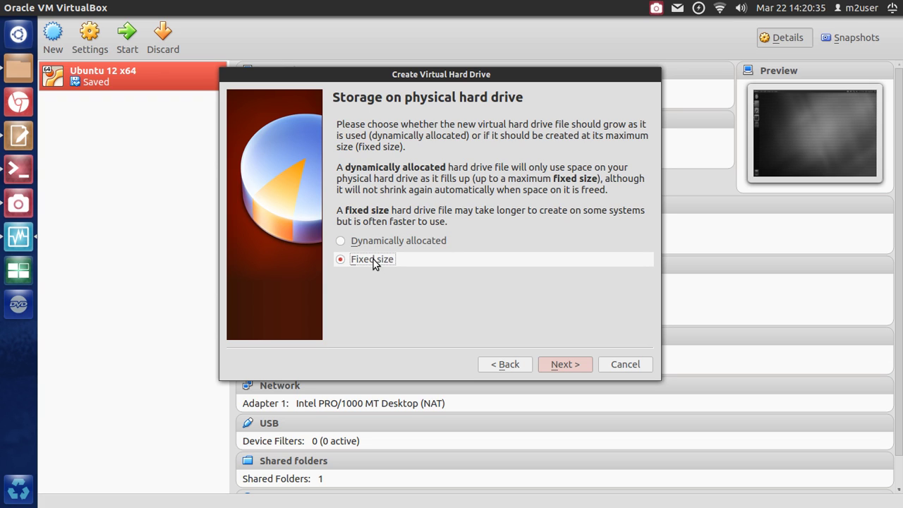
{"action": "left_click", "coordinate": [383, 245]}
{"action": "left_click", "coordinate": [565, 364]}
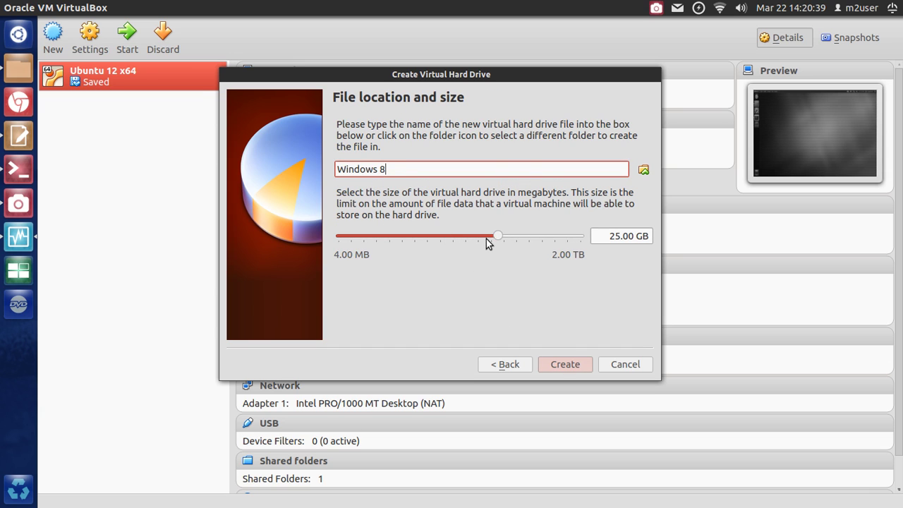
{"action": "triple_click", "coordinate": [611, 236]}
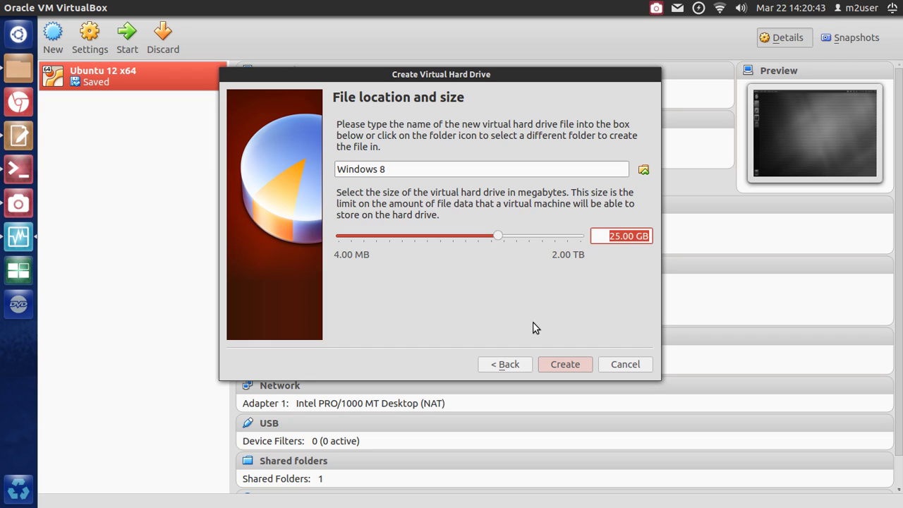
{"action": "left_click", "coordinate": [553, 364]}
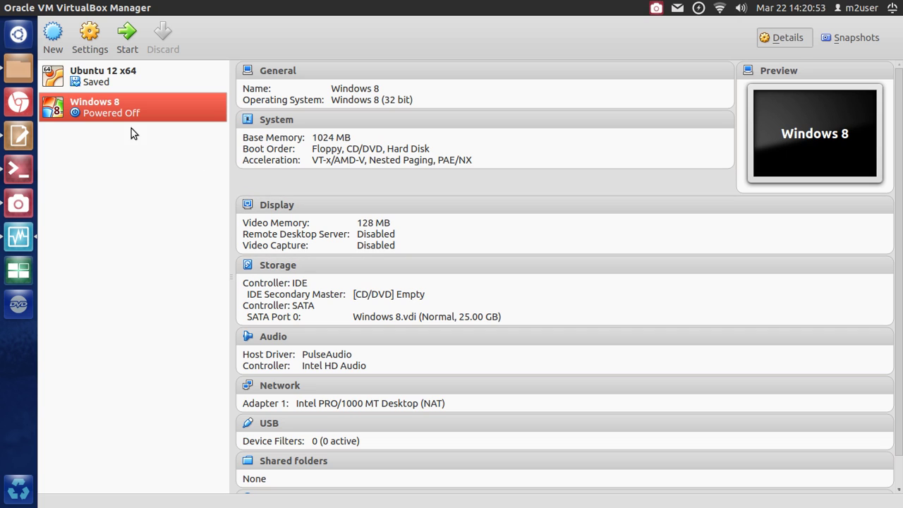
Step: Switch between the Ubuntu 12 x64 and Windows 8 machines in the list, leaving Windows 8 selected
{"action": "left_click", "coordinate": [91, 84]}
{"action": "left_click", "coordinate": [99, 102]}
{"action": "left_click", "coordinate": [94, 75]}
{"action": "left_click", "coordinate": [110, 105]}
{"action": "left_click", "coordinate": [136, 85]}
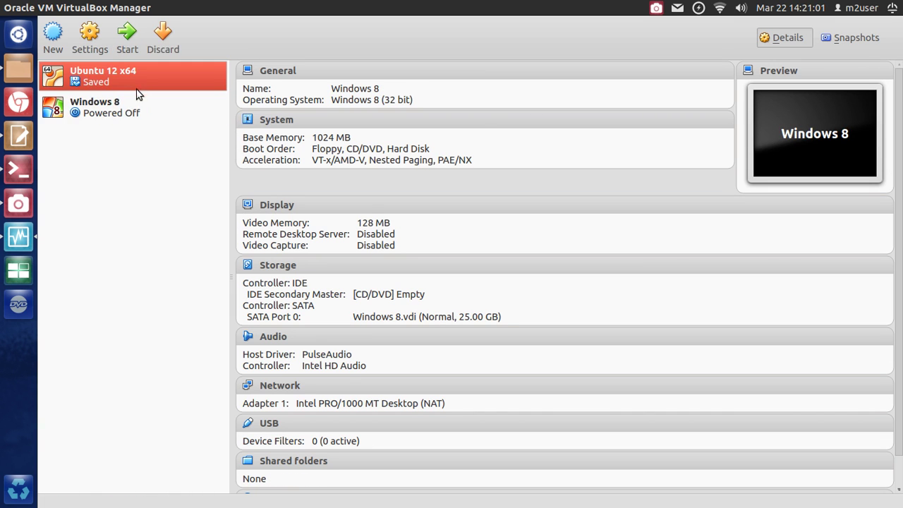
{"action": "left_click", "coordinate": [138, 103]}
Step: Start the Windows 8 machine without choosing a start-up disk and power it off
{"action": "left_click", "coordinate": [126, 34]}
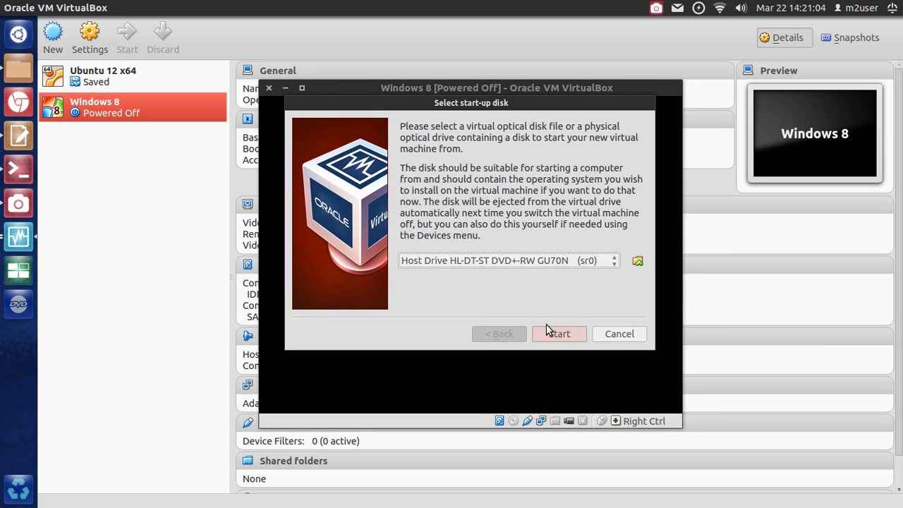
{"action": "left_click", "coordinate": [611, 336]}
{"action": "left_click", "coordinate": [268, 88]}
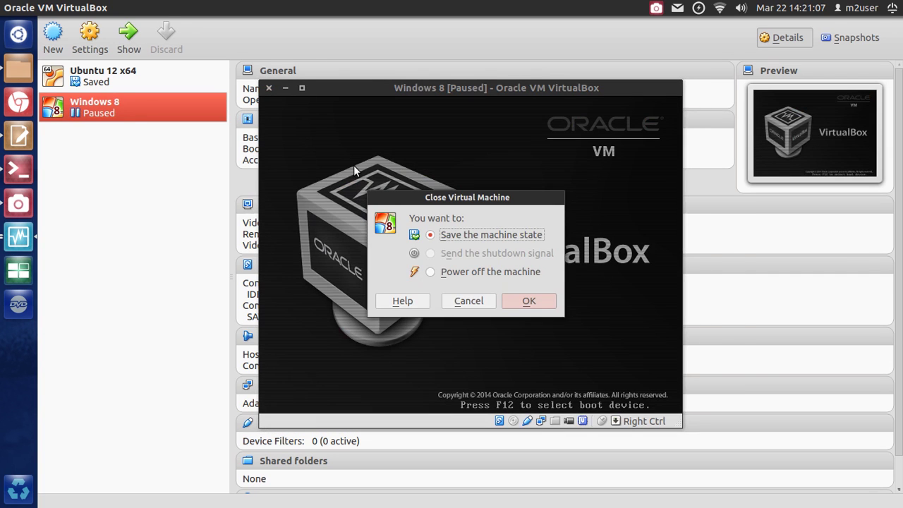
{"action": "left_click", "coordinate": [448, 271]}
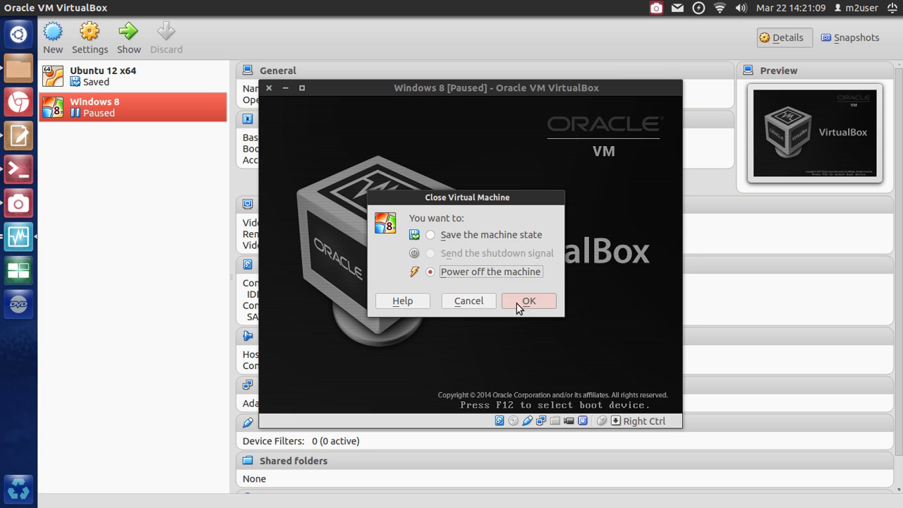
{"action": "left_click", "coordinate": [520, 303]}
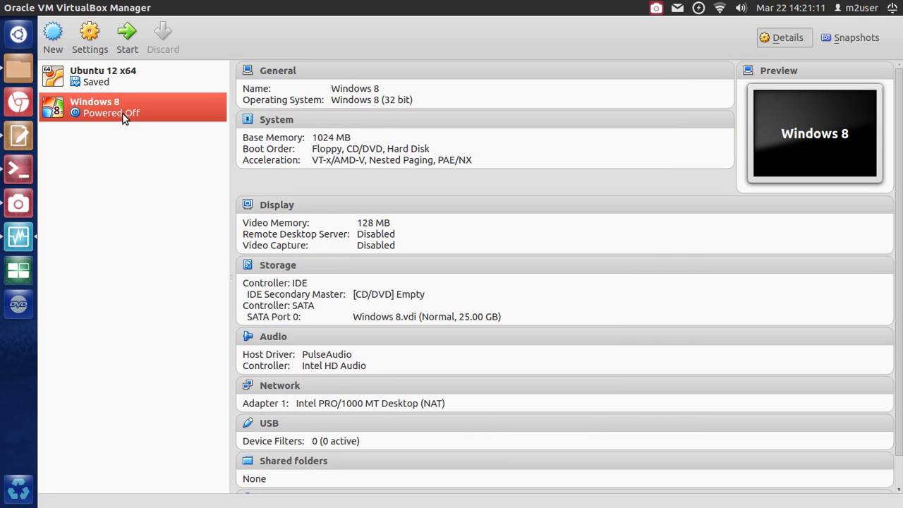
Step: Open the settings of the Windows 8 machine and review its basic and advanced general options
{"action": "right_click", "coordinate": [123, 111]}
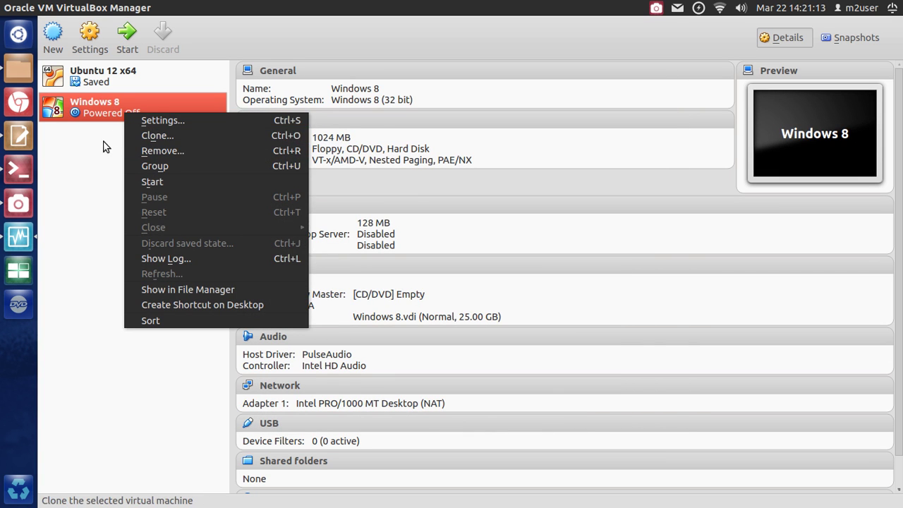
{"action": "left_click", "coordinate": [99, 113]}
{"action": "left_click", "coordinate": [89, 39]}
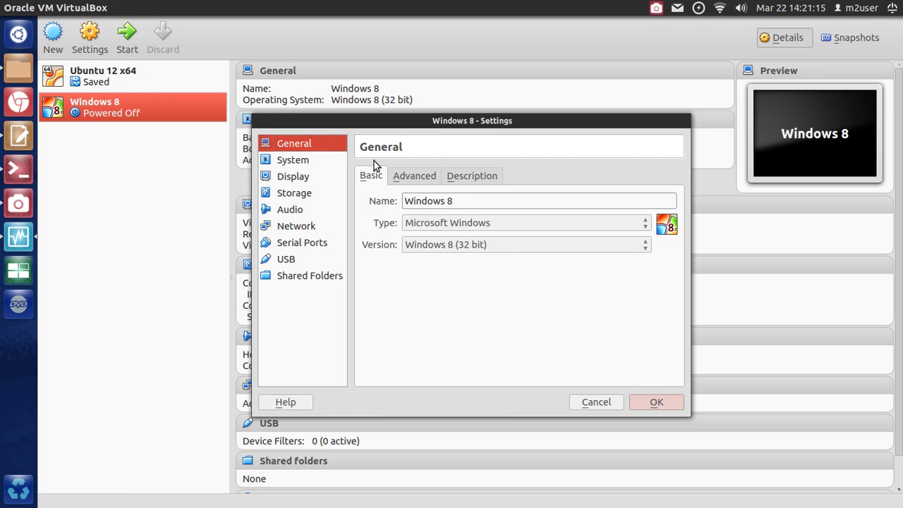
{"action": "left_click_drag", "start_coordinate": [339, 127], "coordinate": [334, 112]}
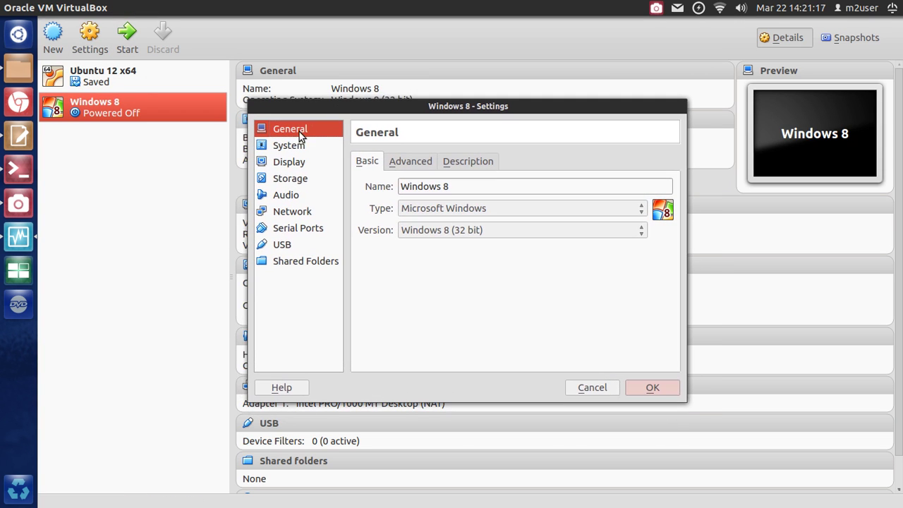
{"action": "triple_click", "coordinate": [461, 186]}
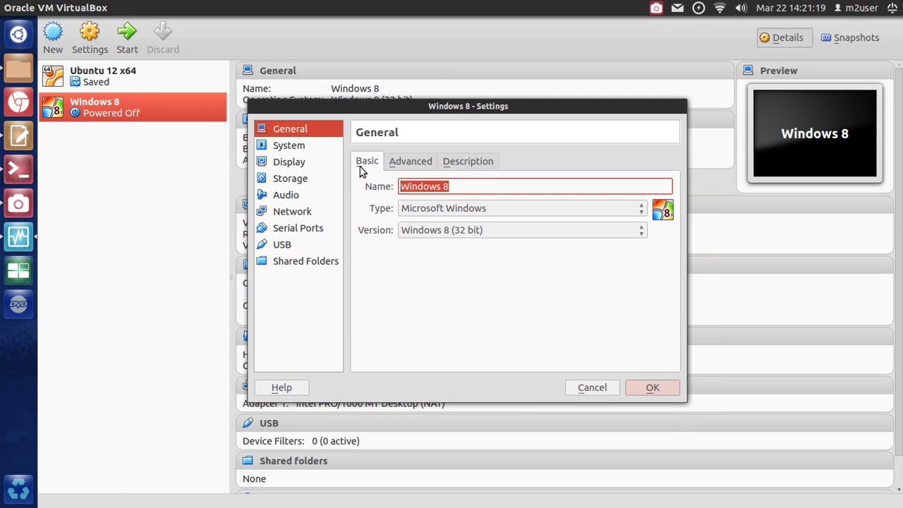
{"action": "left_click", "coordinate": [432, 211]}
{"action": "left_click", "coordinate": [430, 208]}
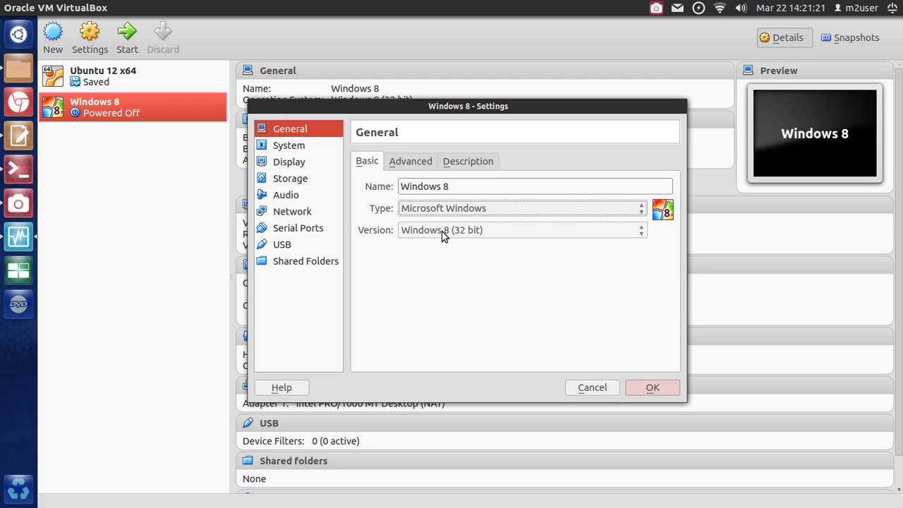
{"action": "left_click", "coordinate": [397, 163]}
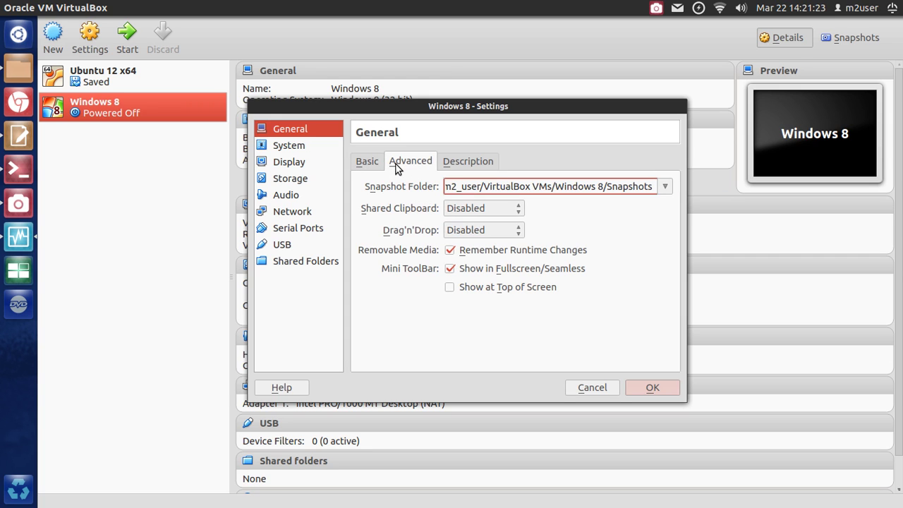
{"action": "left_click", "coordinate": [373, 161]}
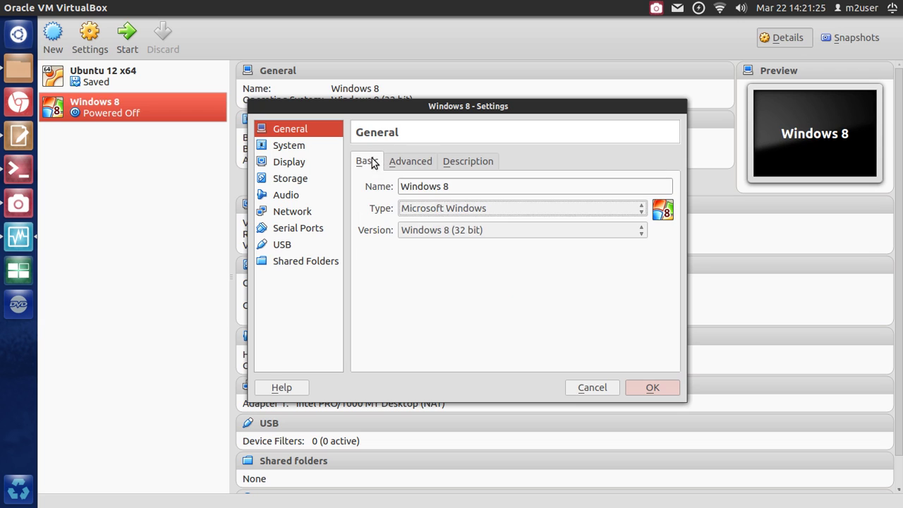
Step: Set both Shared Clipboard and Drag'n'Drop to Bidirectional in the machine's advanced general settings
{"action": "left_click", "coordinate": [399, 162]}
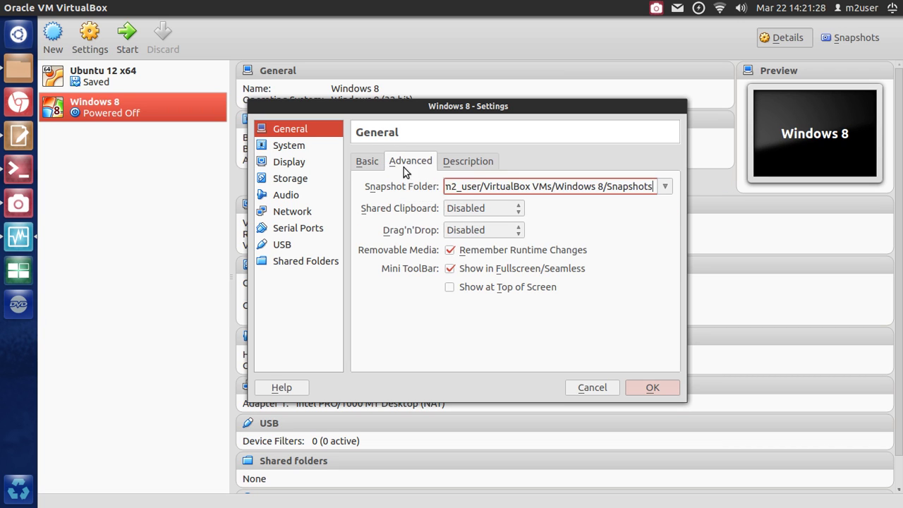
{"action": "left_click_drag", "start_coordinate": [451, 185], "coordinate": [739, 195]}
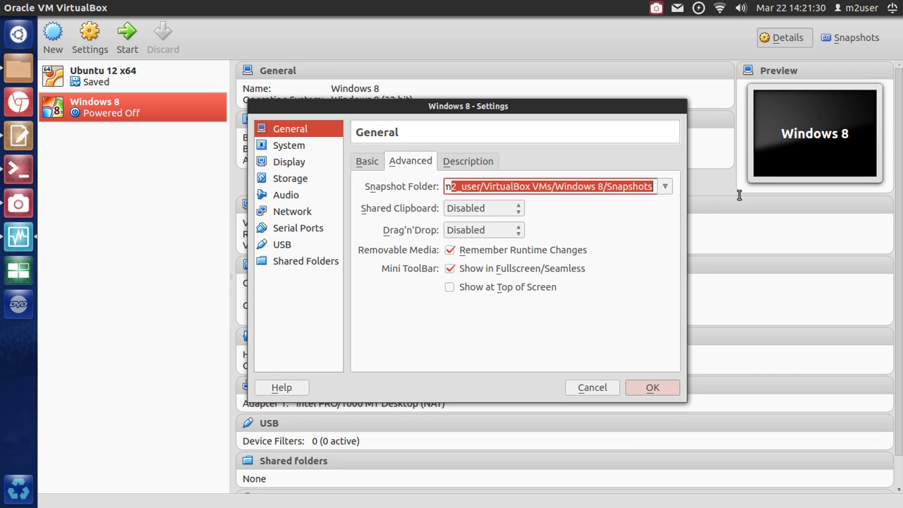
{"action": "left_click_drag", "start_coordinate": [611, 172], "coordinate": [715, 230]}
{"action": "left_click", "coordinate": [486, 208]}
{"action": "left_click", "coordinate": [487, 210]}
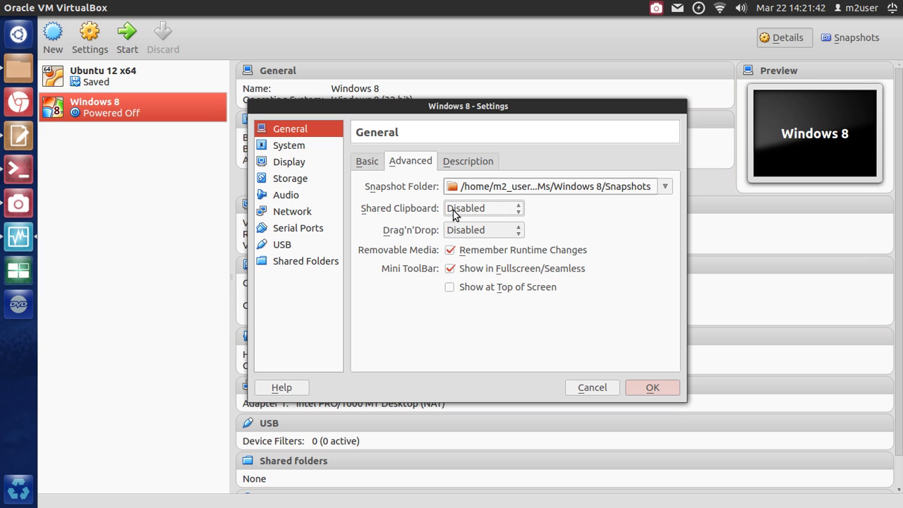
{"action": "left_click", "coordinate": [452, 215]}
{"action": "left_click", "coordinate": [413, 215]}
{"action": "left_click", "coordinate": [477, 211]}
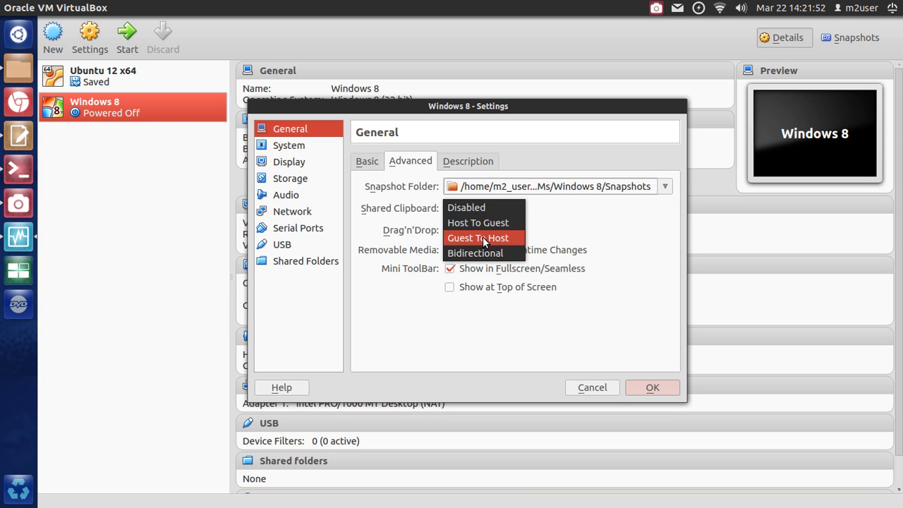
{"action": "left_click", "coordinate": [485, 254]}
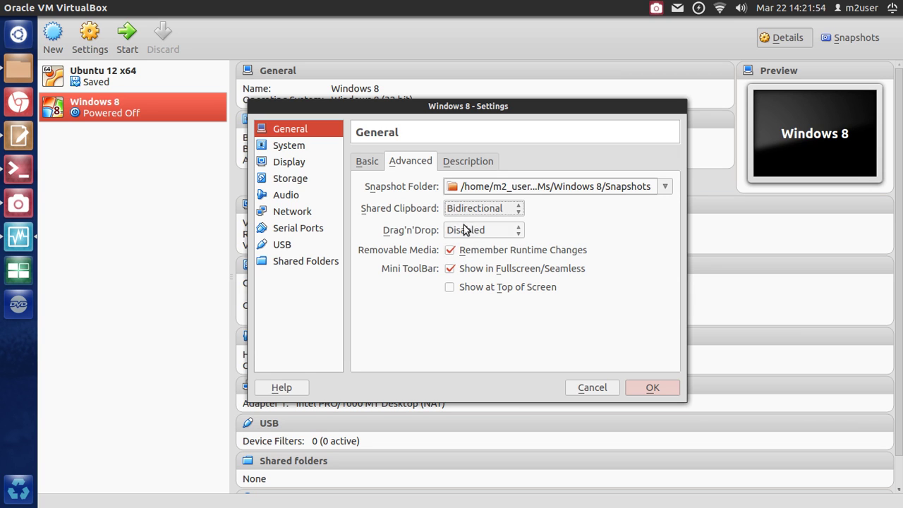
{"action": "left_click", "coordinate": [480, 229]}
{"action": "left_click", "coordinate": [485, 272]}
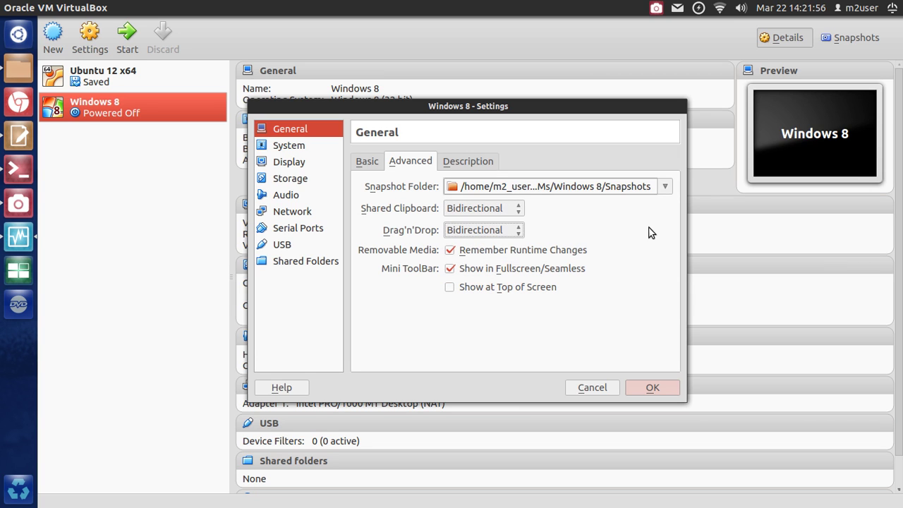
Step: Look at the machine's description page and go back to its basic general settings
{"action": "left_click", "coordinate": [451, 165]}
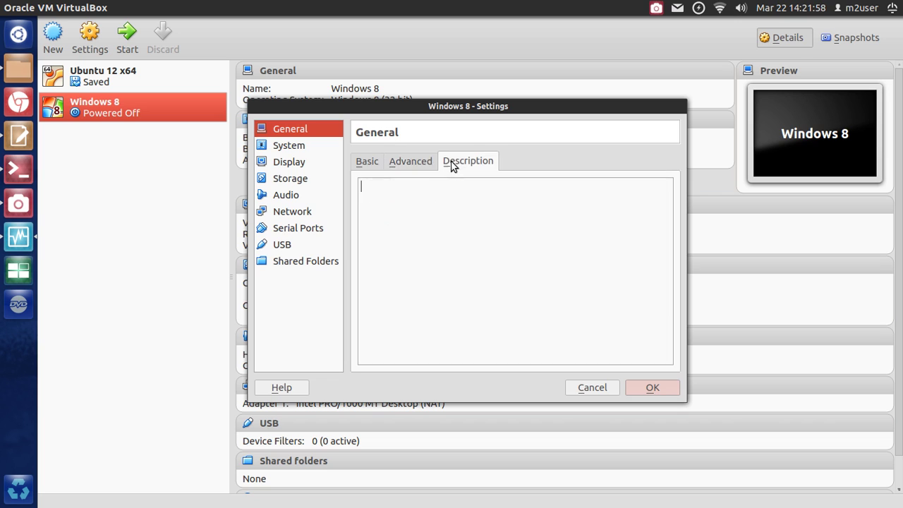
{"action": "left_click", "coordinate": [409, 167]}
{"action": "left_click", "coordinate": [364, 161]}
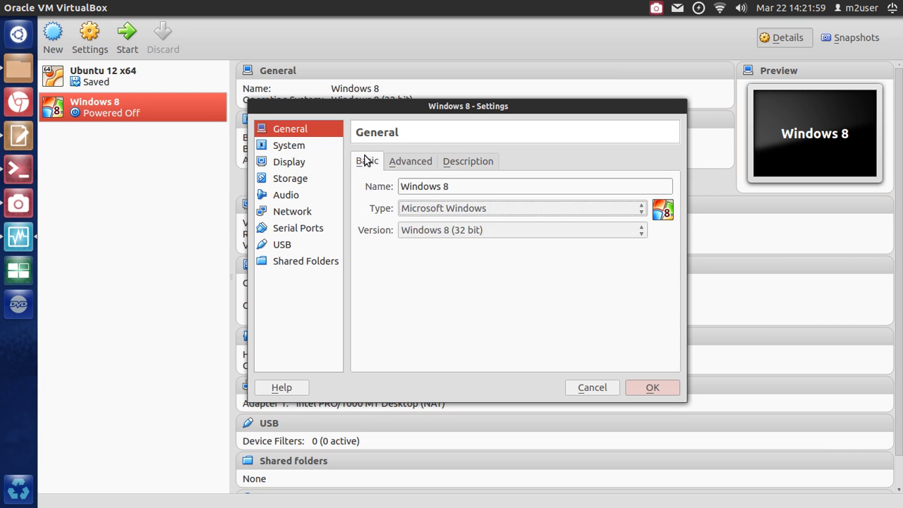
Step: Move Floppy below Hard Disk in the machine's motherboard boot order so that CD/DVD comes first
{"action": "left_click", "coordinate": [291, 143]}
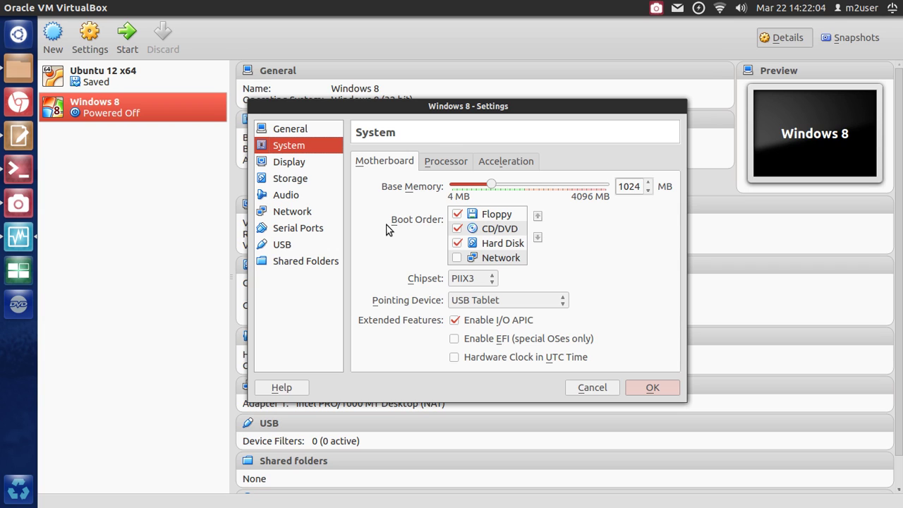
{"action": "left_click", "coordinate": [486, 217]}
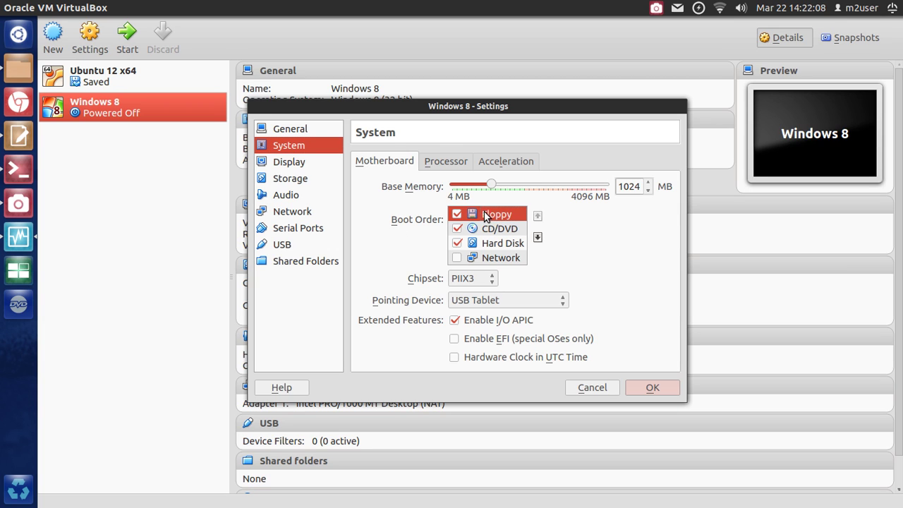
{"action": "left_click_drag", "start_coordinate": [485, 217], "coordinate": [488, 247]}
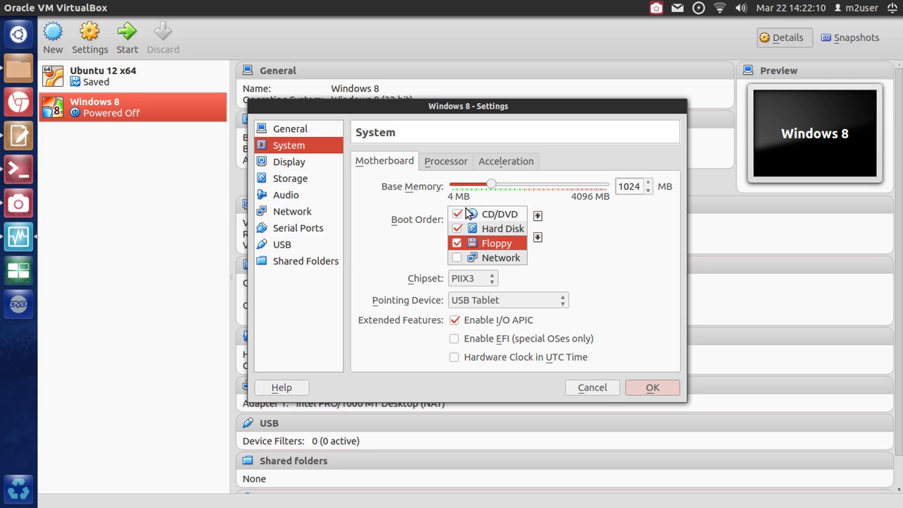
{"action": "left_click", "coordinate": [489, 216]}
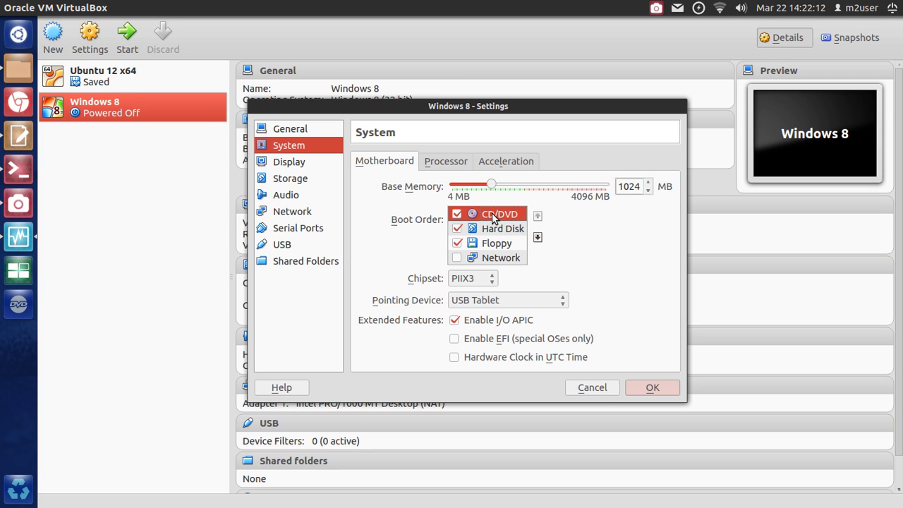
Step: Review the processor and acceleration options, and the video, remote display and video capture options of the display
{"action": "left_click", "coordinate": [438, 162]}
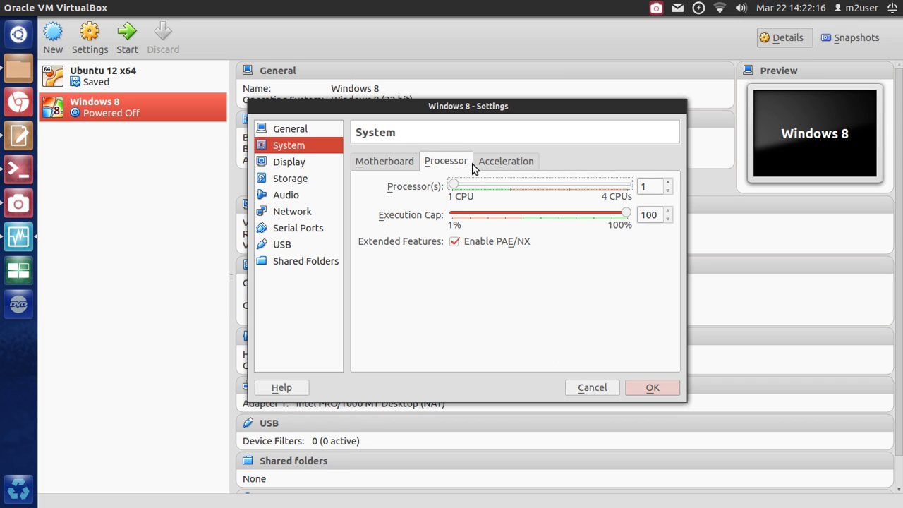
{"action": "left_click", "coordinate": [494, 165]}
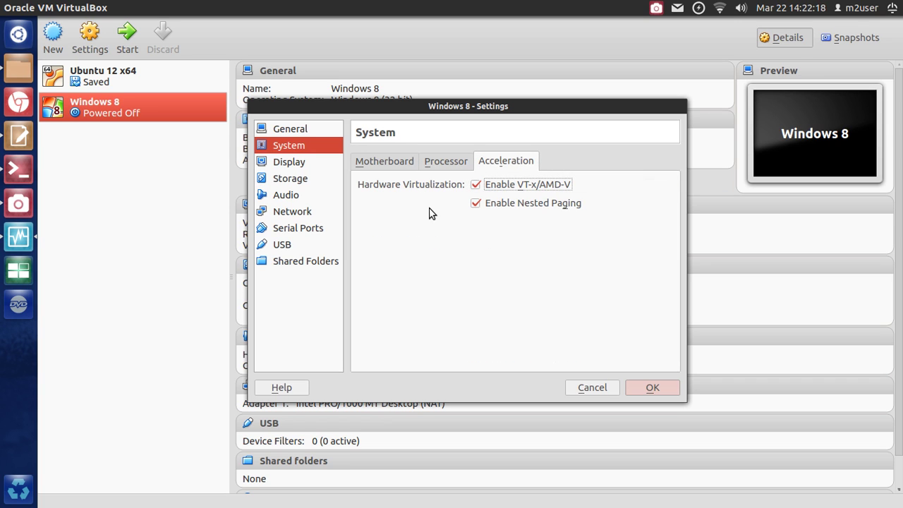
{"action": "left_click", "coordinate": [270, 165]}
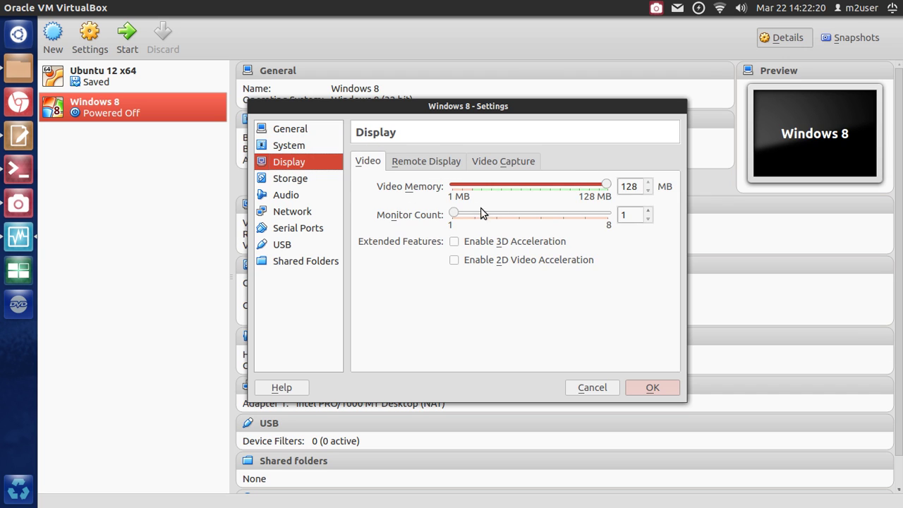
{"action": "left_click", "coordinate": [413, 165]}
{"action": "left_click", "coordinate": [477, 165]}
Step: Examine the attributes of the IDE and SATA controllers, the empty optical drive and Windows 8.vdi, and look at the audio settings
{"action": "left_click", "coordinate": [287, 182]}
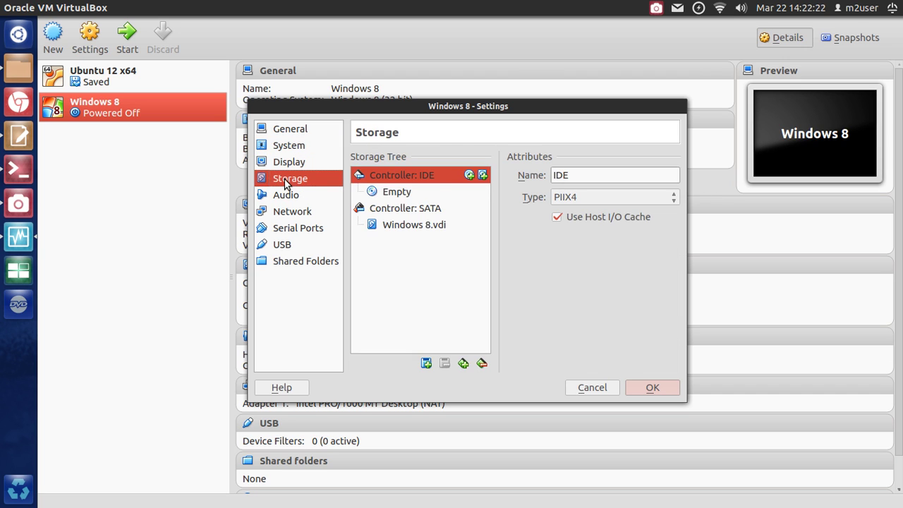
{"action": "left_click", "coordinate": [411, 208]}
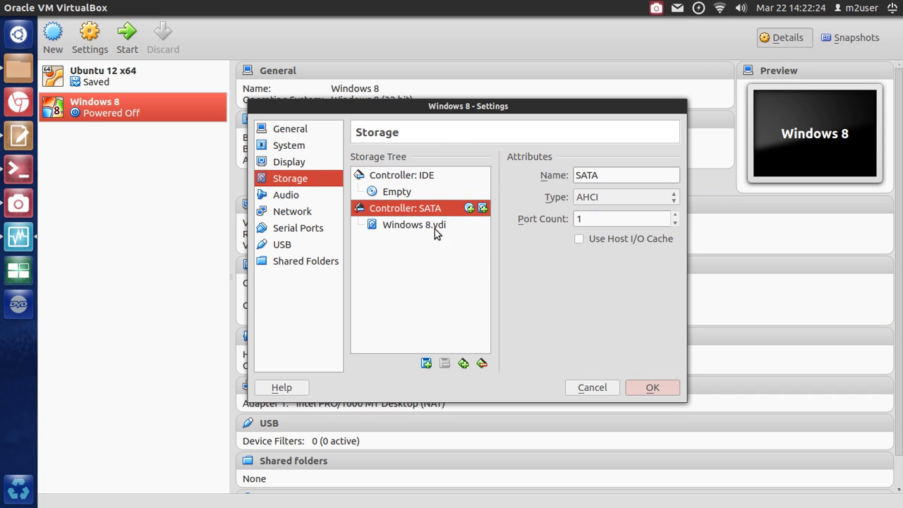
{"action": "left_click", "coordinate": [435, 228]}
{"action": "left_click", "coordinate": [421, 212]}
{"action": "left_click", "coordinate": [393, 223]}
{"action": "left_click", "coordinate": [408, 214]}
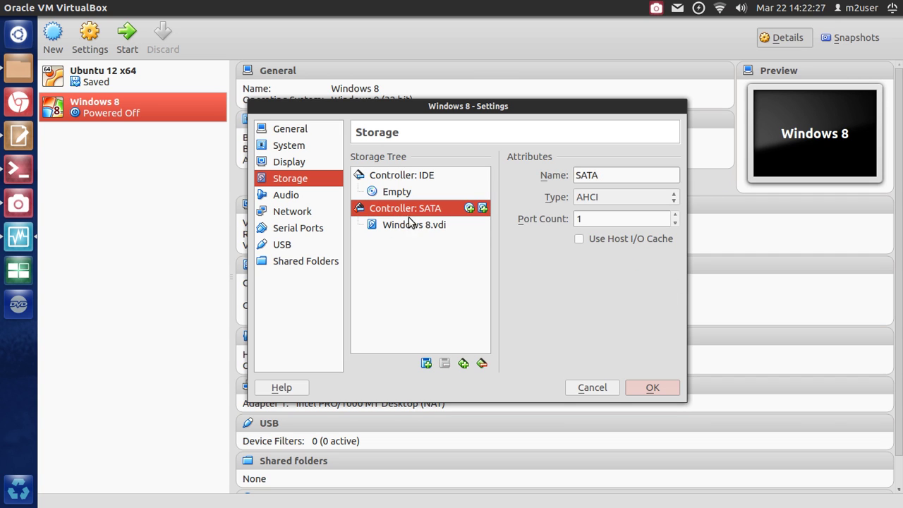
{"action": "left_click", "coordinate": [430, 369]}
{"action": "left_click", "coordinate": [410, 286]}
{"action": "left_click", "coordinate": [386, 193]}
{"action": "left_click", "coordinate": [399, 177]}
{"action": "left_click", "coordinate": [400, 191]}
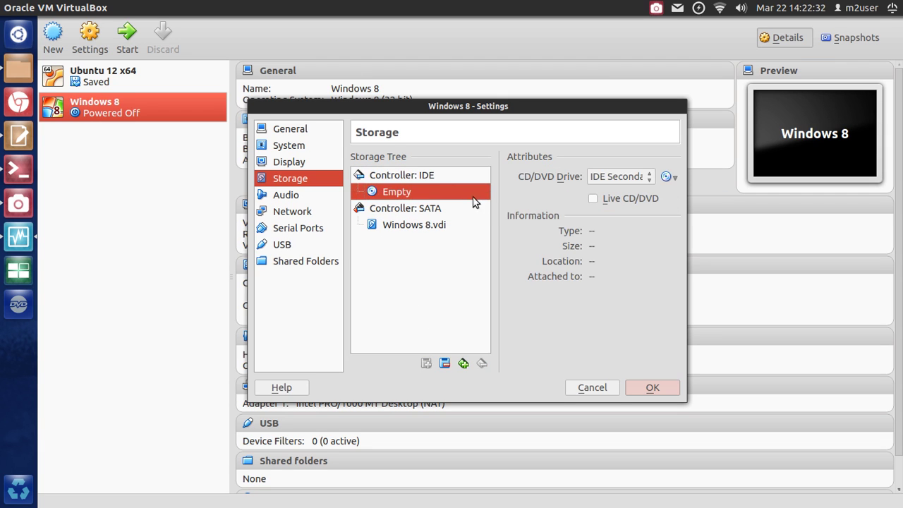
{"action": "left_click", "coordinate": [622, 175]}
{"action": "left_click", "coordinate": [543, 223]}
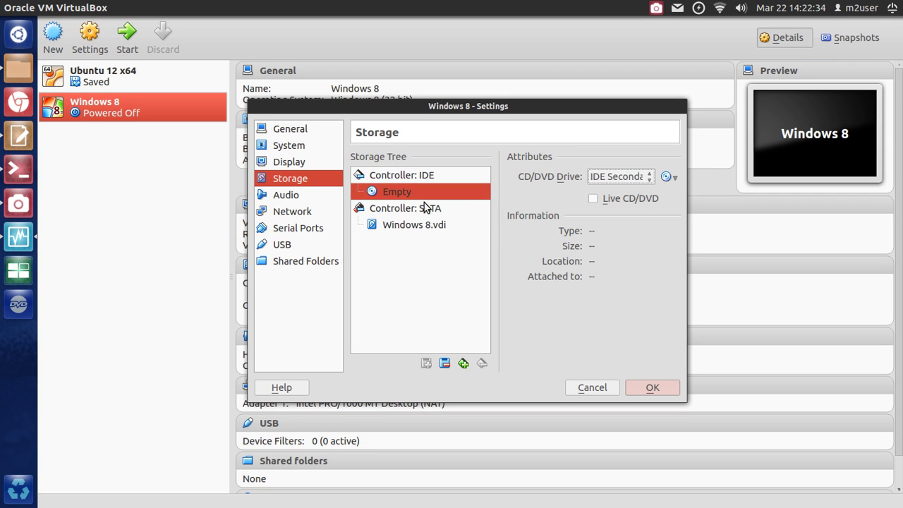
{"action": "left_click", "coordinate": [288, 195]}
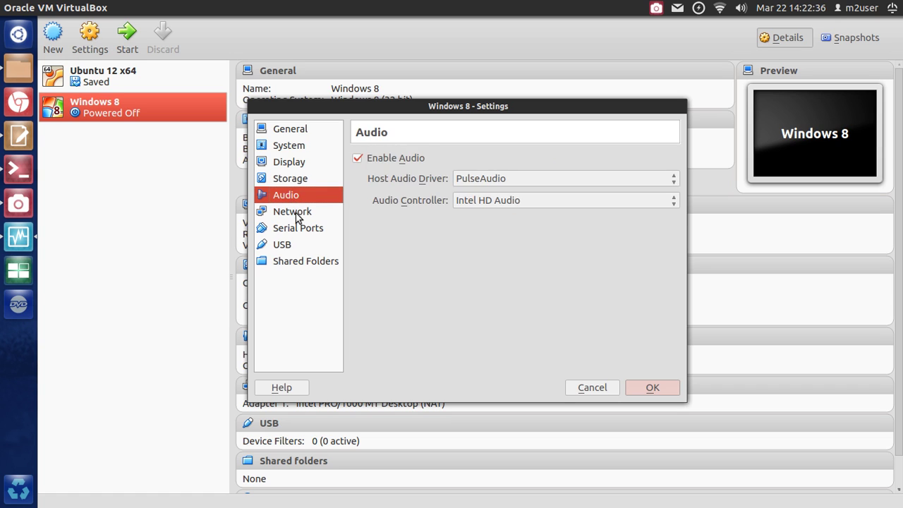
Step: Try enabling network Adapter 2 to view its attachment types, disable it again and look at Adapter 3
{"action": "left_click", "coordinate": [295, 211]}
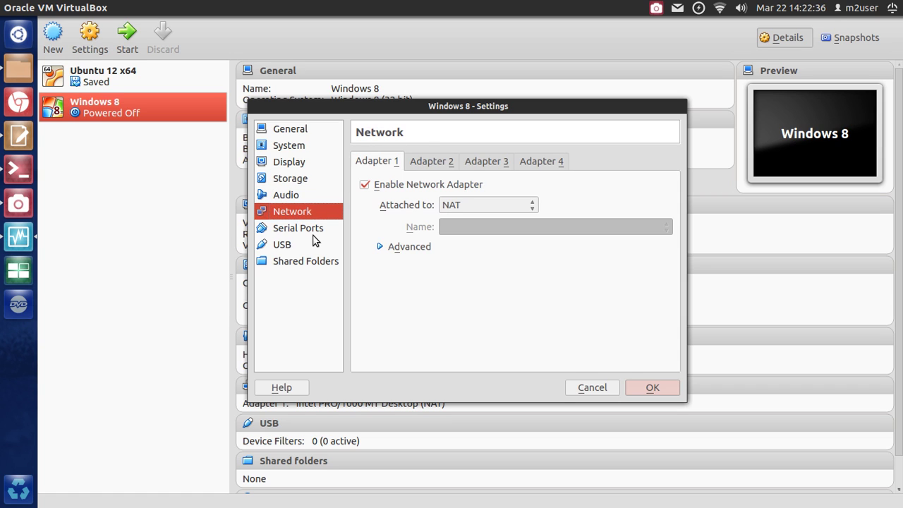
{"action": "left_click", "coordinate": [415, 162]}
{"action": "left_click", "coordinate": [384, 185]}
{"action": "left_click", "coordinate": [479, 161]}
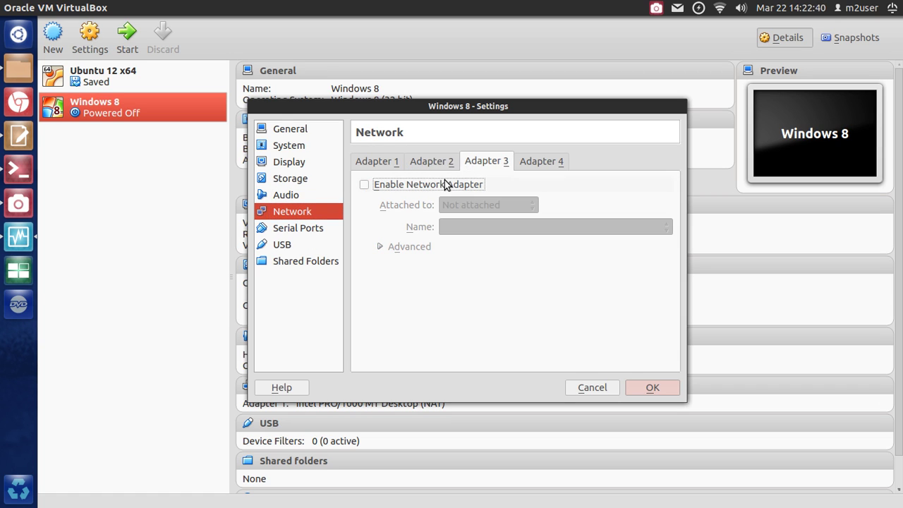
{"action": "left_click", "coordinate": [437, 162]}
{"action": "left_click", "coordinate": [462, 204]}
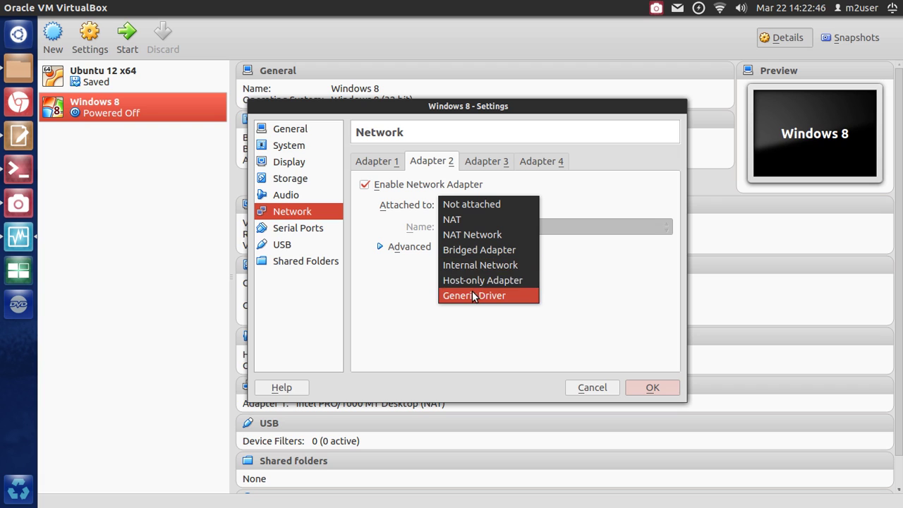
{"action": "left_click", "coordinate": [385, 186]}
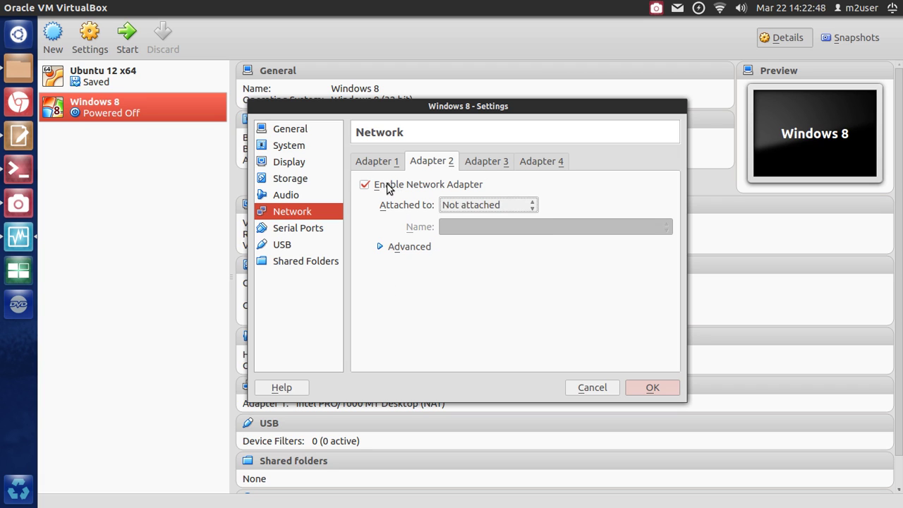
{"action": "left_click", "coordinate": [388, 185]}
{"action": "left_click", "coordinate": [463, 163]}
{"action": "left_click", "coordinate": [445, 183]}
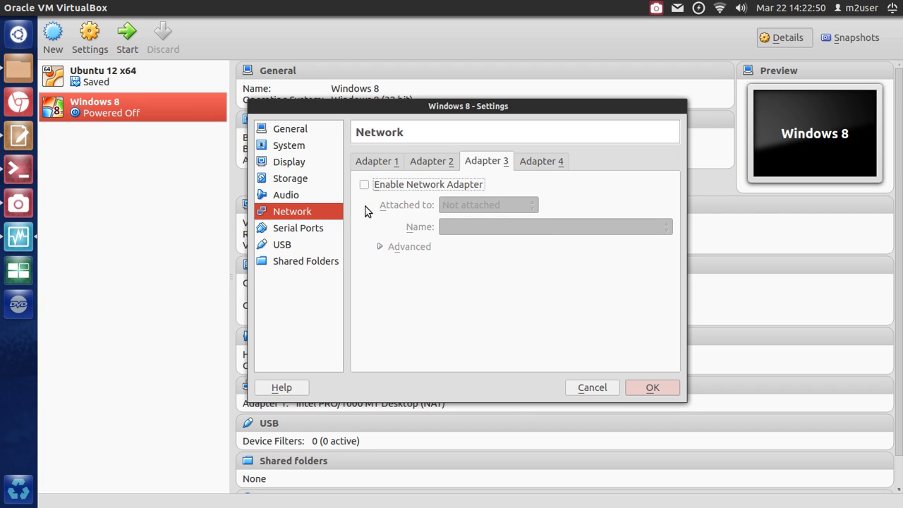
Step: Review the serial port, USB and shared folder settings and save the machine's settings
{"action": "left_click", "coordinate": [319, 232]}
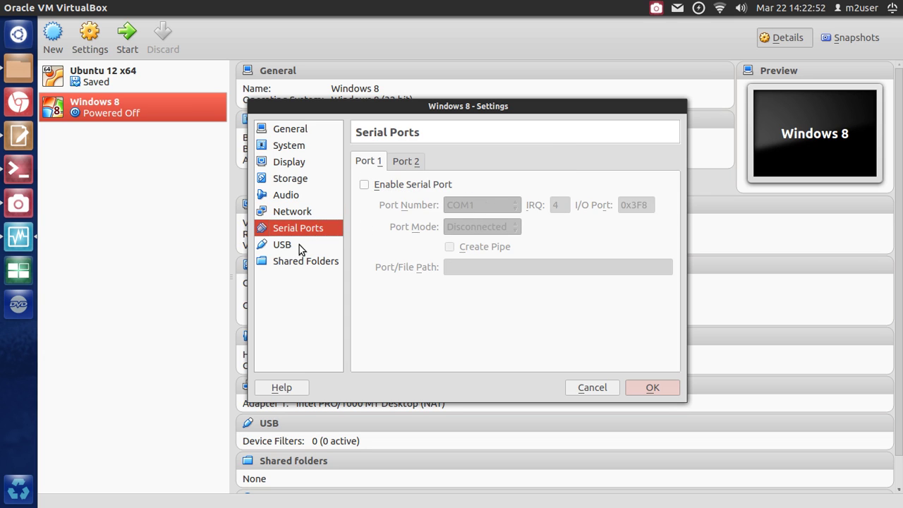
{"action": "left_click", "coordinate": [300, 245]}
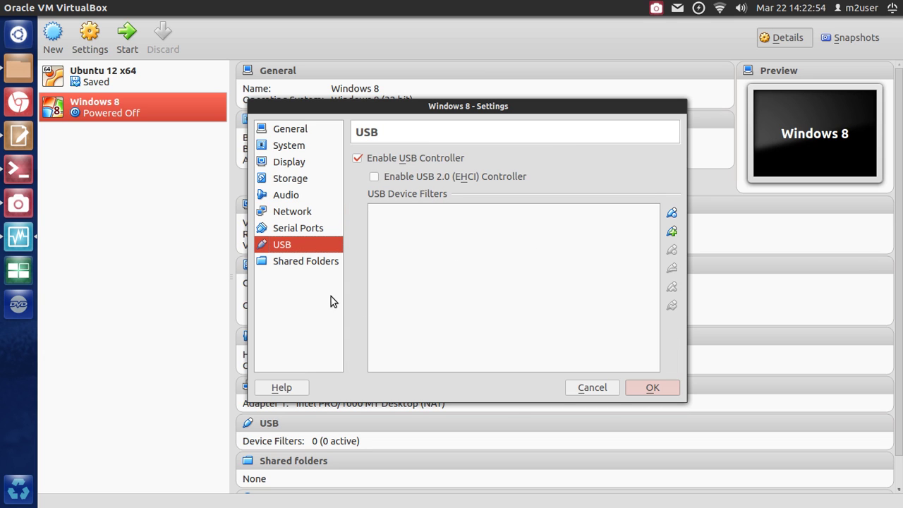
{"action": "left_click", "coordinate": [310, 262]}
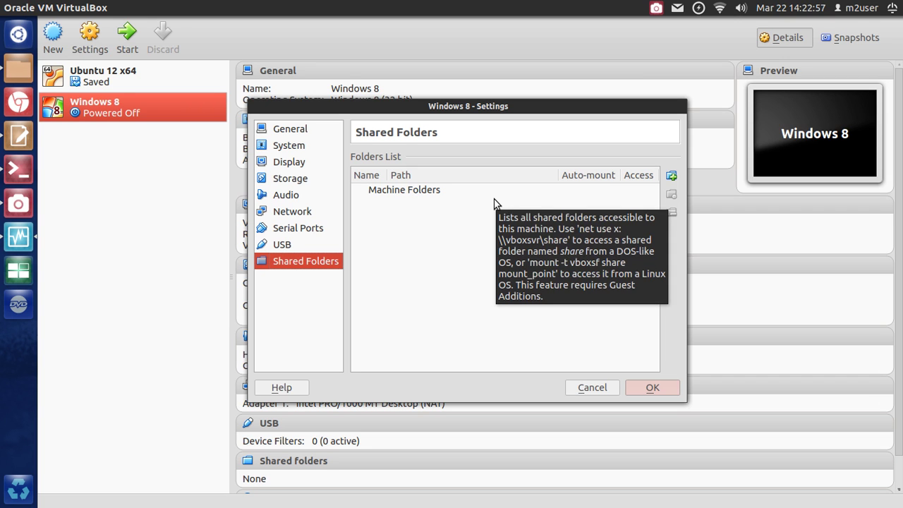
{"action": "left_click", "coordinate": [647, 389]}
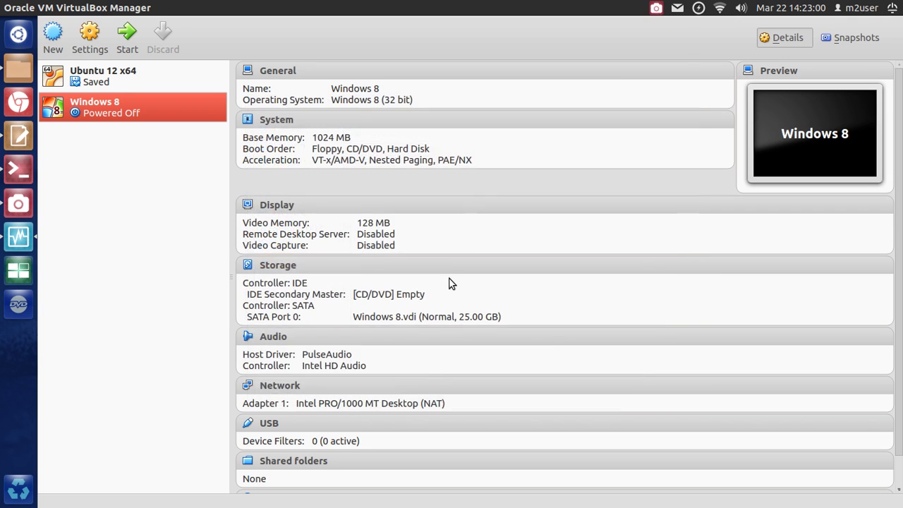
Step: Start the Windows 8 machine to test its boot and power it off
{"action": "left_click", "coordinate": [139, 48]}
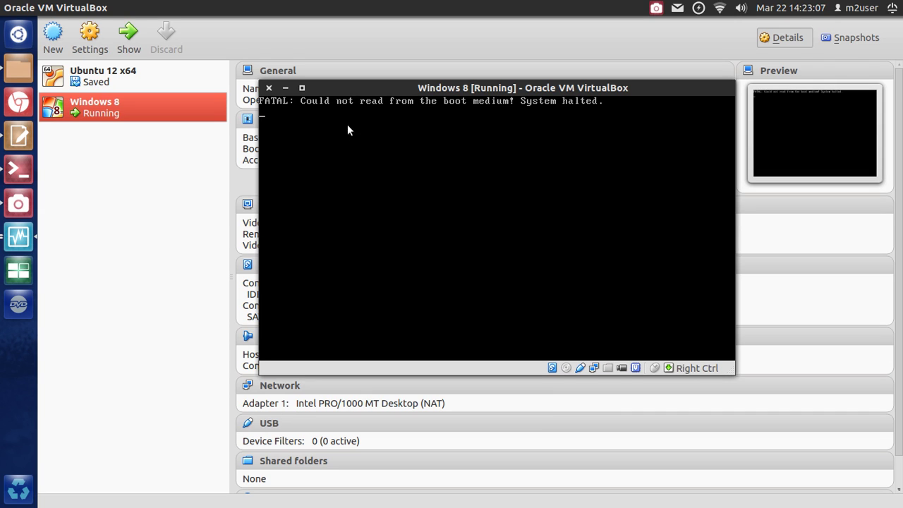
{"action": "left_click", "coordinate": [269, 89]}
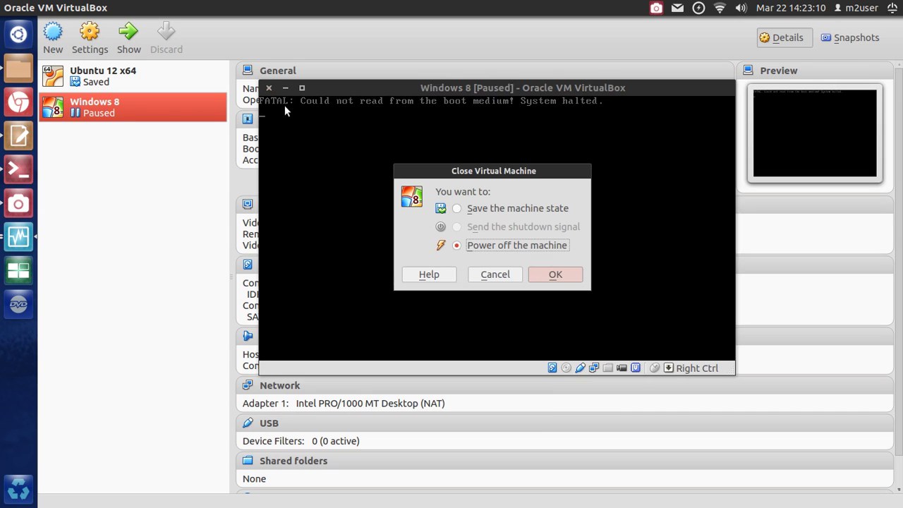
{"action": "left_click", "coordinate": [530, 275]}
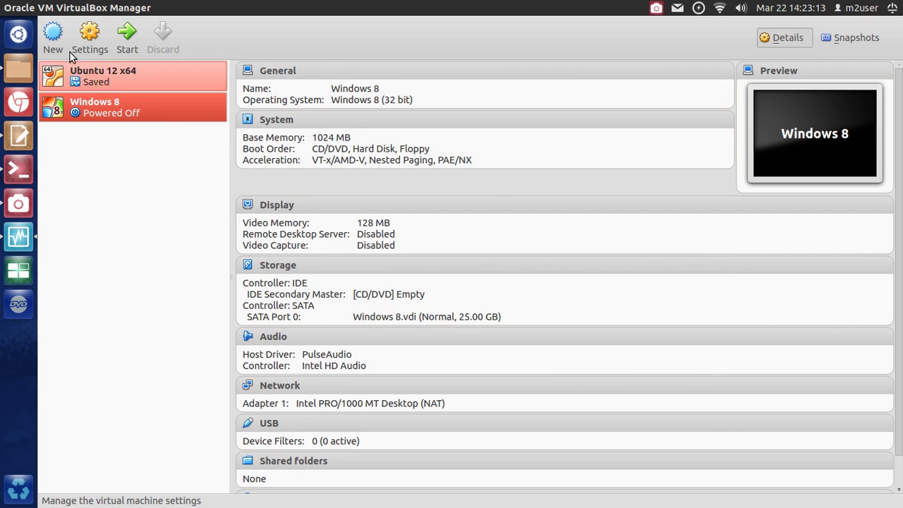
Step: Reopen the Windows 8 machine's settings and review the display, motherboard, advanced general and description options
{"action": "left_click", "coordinate": [79, 40]}
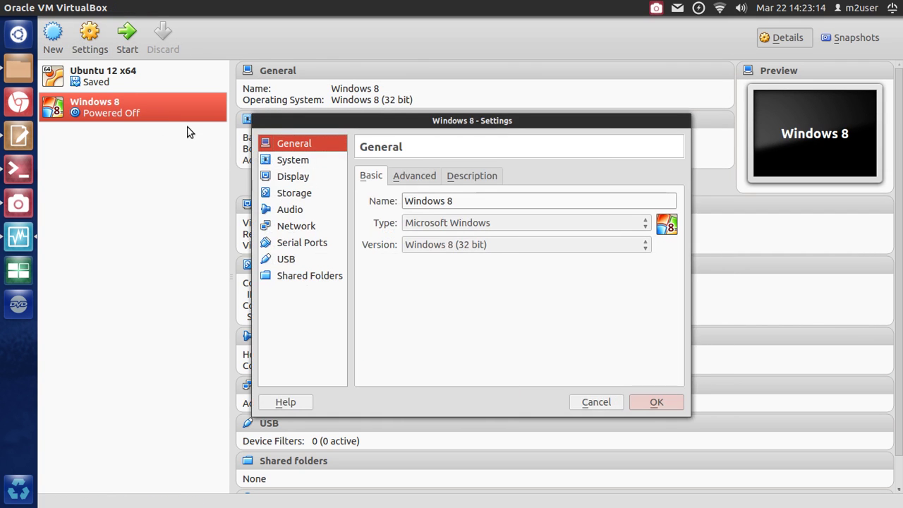
{"action": "left_click", "coordinate": [299, 176]}
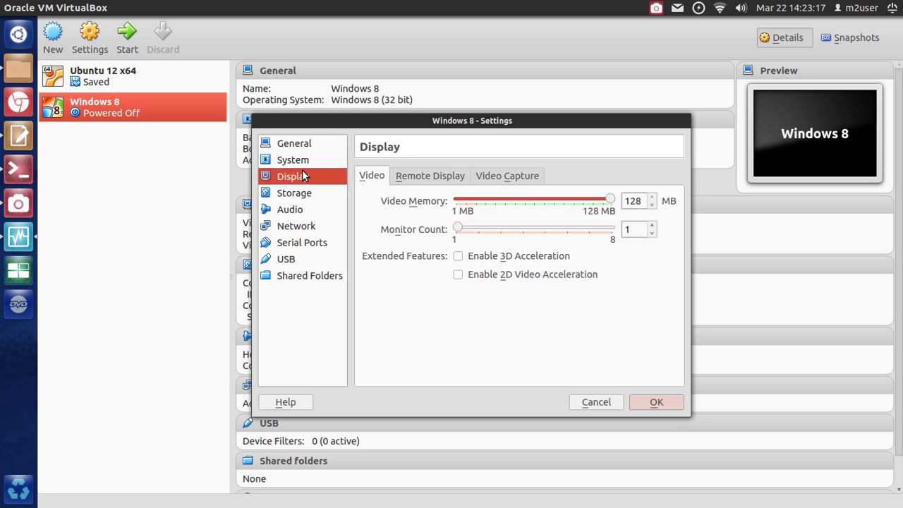
{"action": "left_click", "coordinate": [301, 162]}
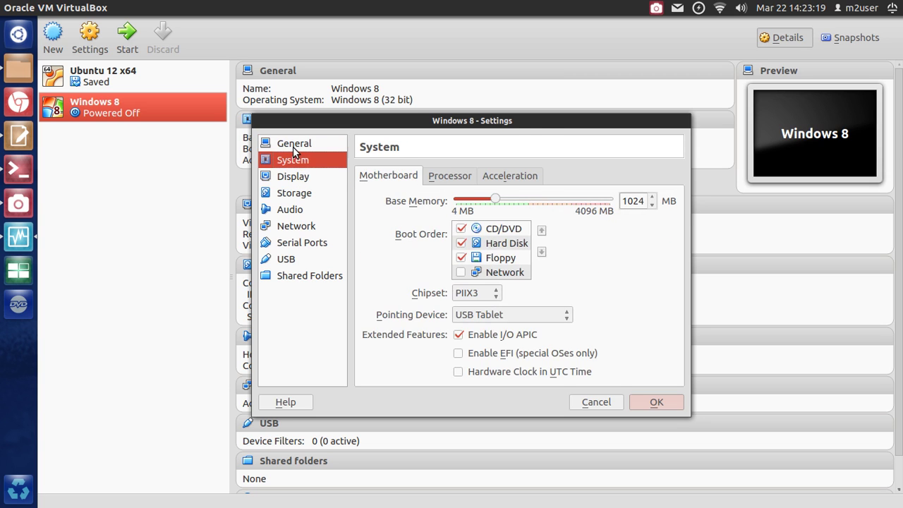
{"action": "left_click", "coordinate": [292, 147]}
{"action": "left_click", "coordinate": [396, 176]}
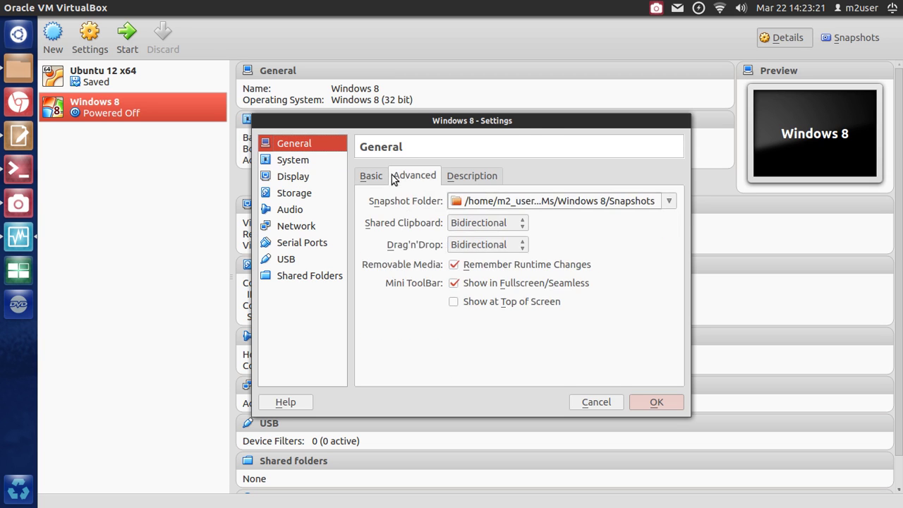
{"action": "left_click", "coordinate": [462, 176]}
Step: Go through the system's motherboard, processor and acceleration options again, and the display's video and remote display options
{"action": "left_click", "coordinate": [299, 159]}
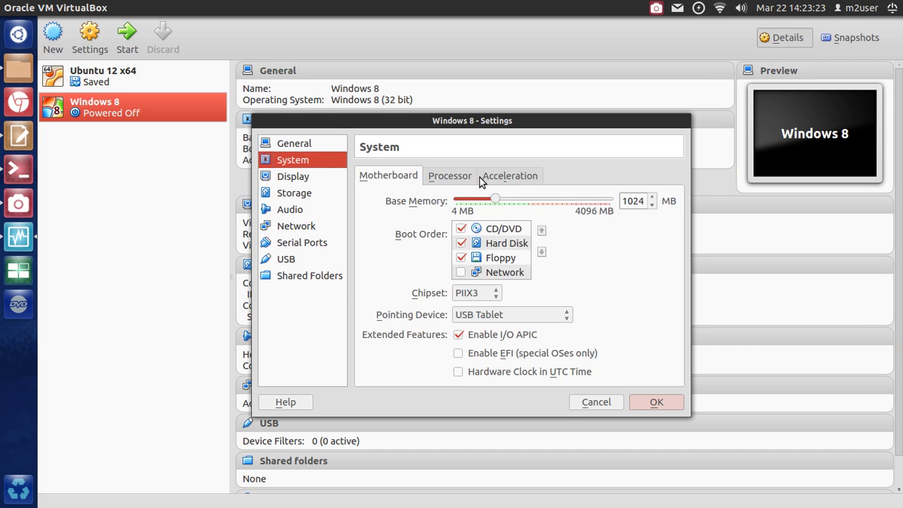
{"action": "left_click", "coordinate": [445, 176]}
{"action": "left_click", "coordinate": [520, 182]}
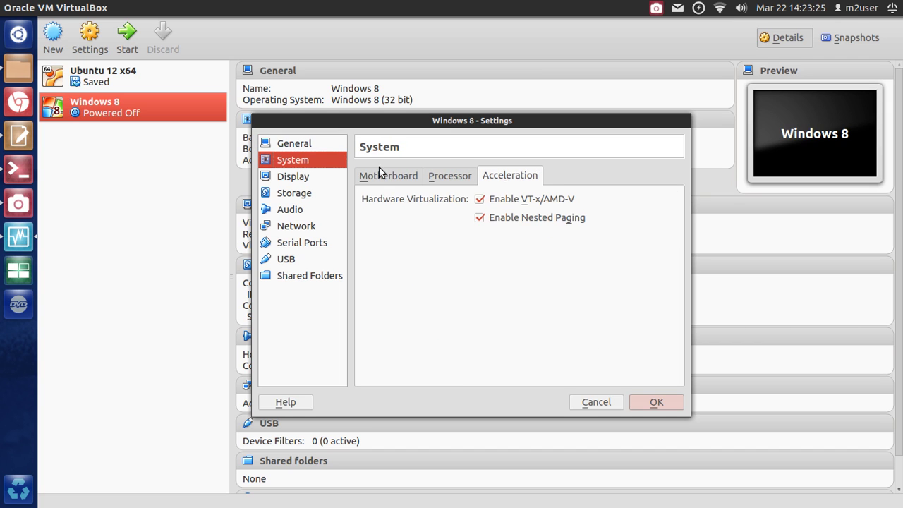
{"action": "left_click", "coordinate": [309, 178]}
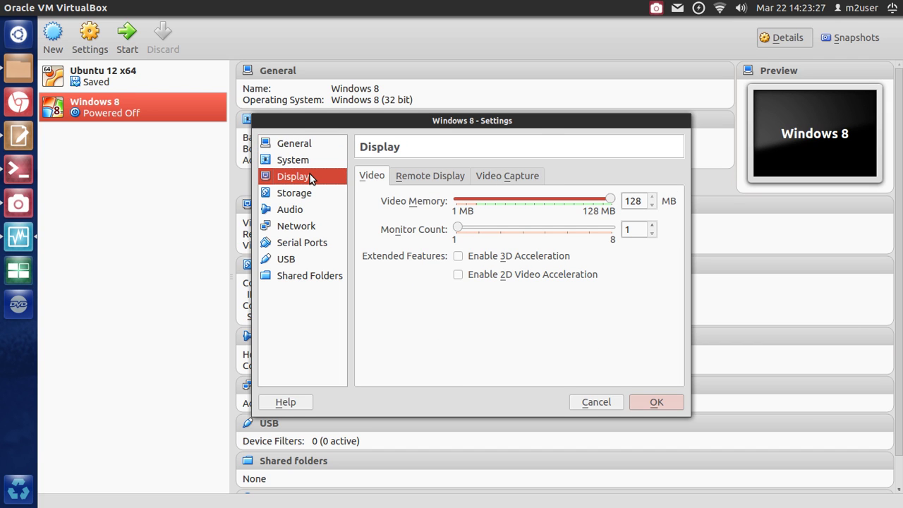
{"action": "left_click", "coordinate": [397, 179]}
{"action": "left_click", "coordinate": [381, 179]}
Step: Select the empty optical drive under the IDE controller in the storage settings and look at its disk source options
{"action": "left_click", "coordinate": [314, 197]}
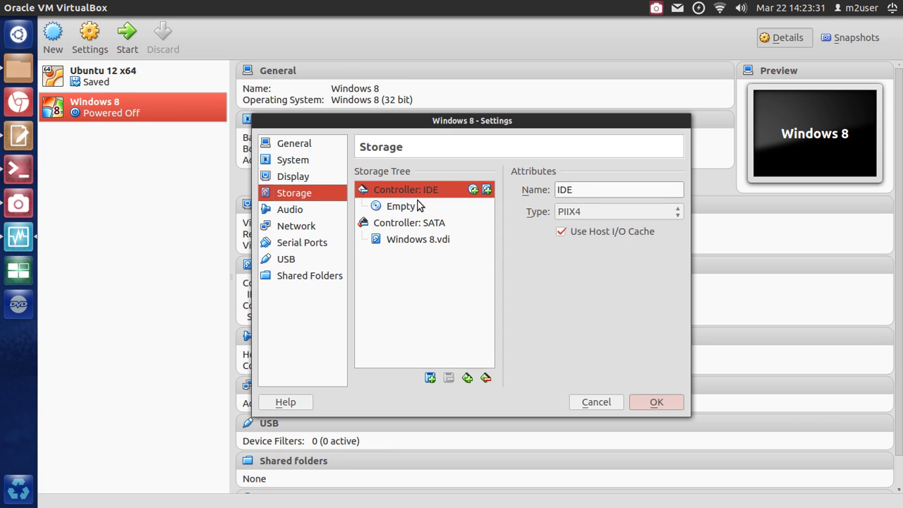
{"action": "left_click", "coordinate": [410, 205]}
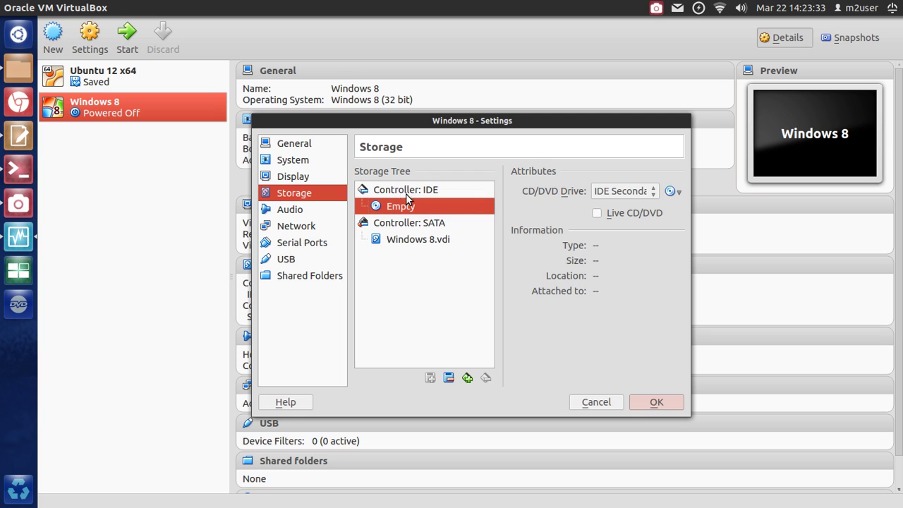
{"action": "left_click", "coordinate": [677, 193]}
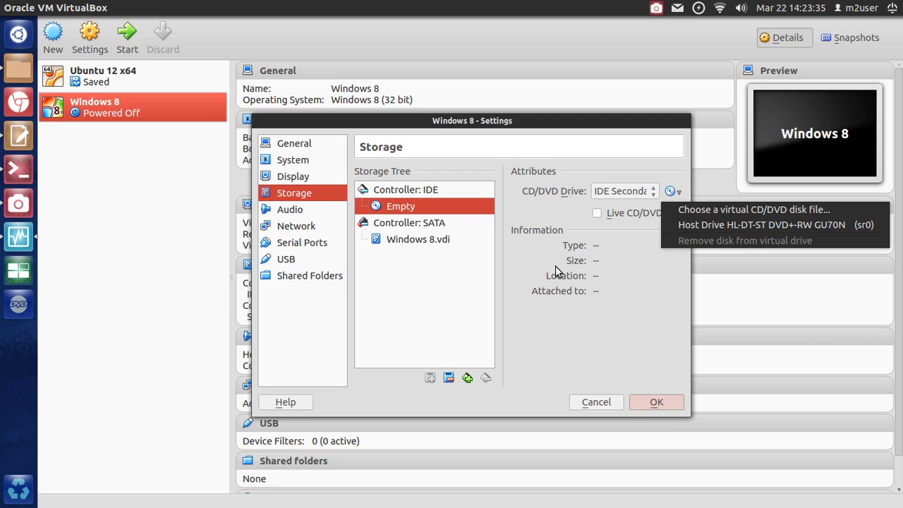
{"action": "left_click", "coordinate": [535, 239]}
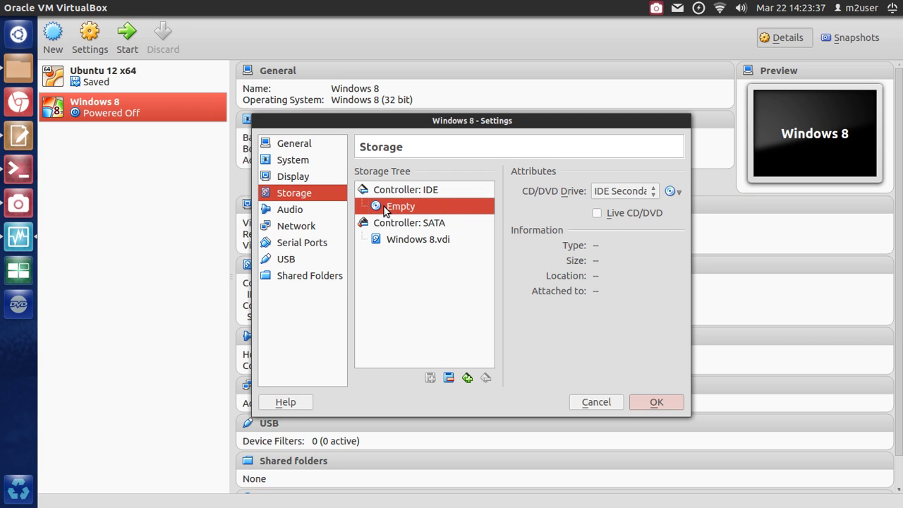
{"action": "left_click", "coordinate": [678, 193]}
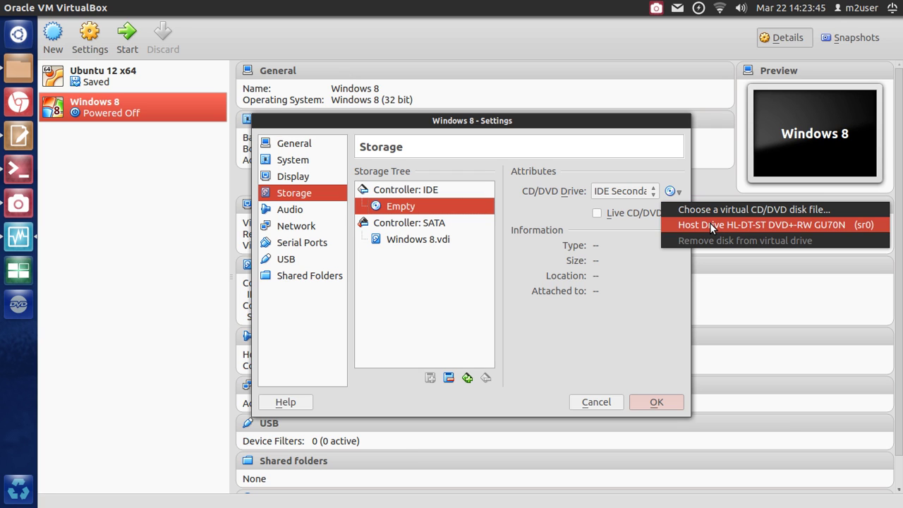
{"action": "left_click", "coordinate": [706, 210]}
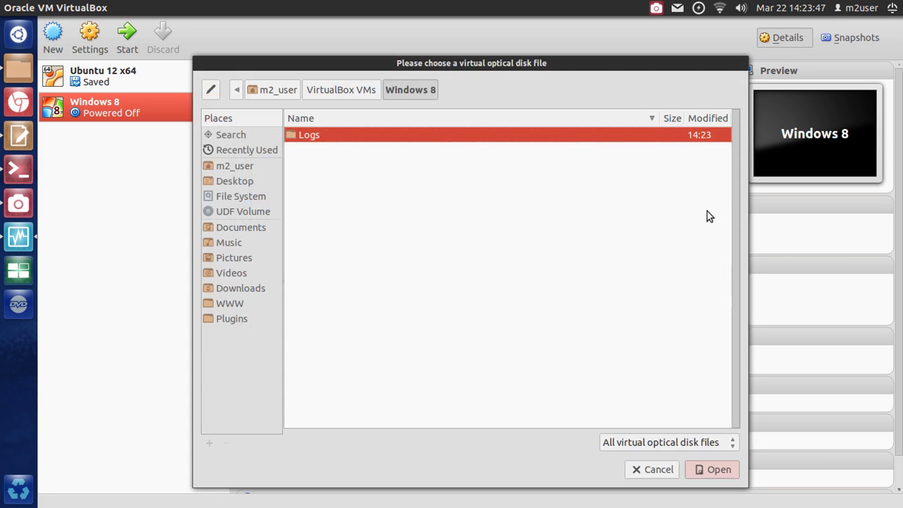
{"action": "left_click", "coordinate": [337, 92]}
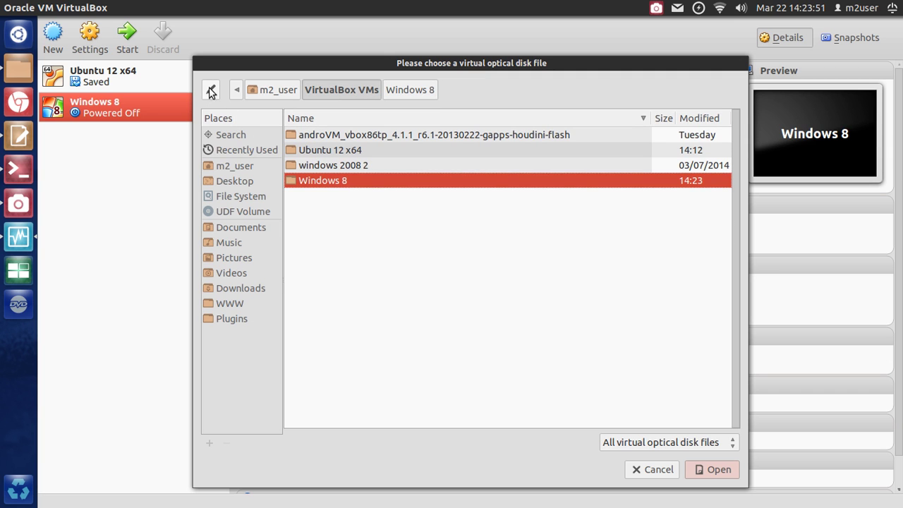
{"action": "left_click", "coordinate": [646, 471]}
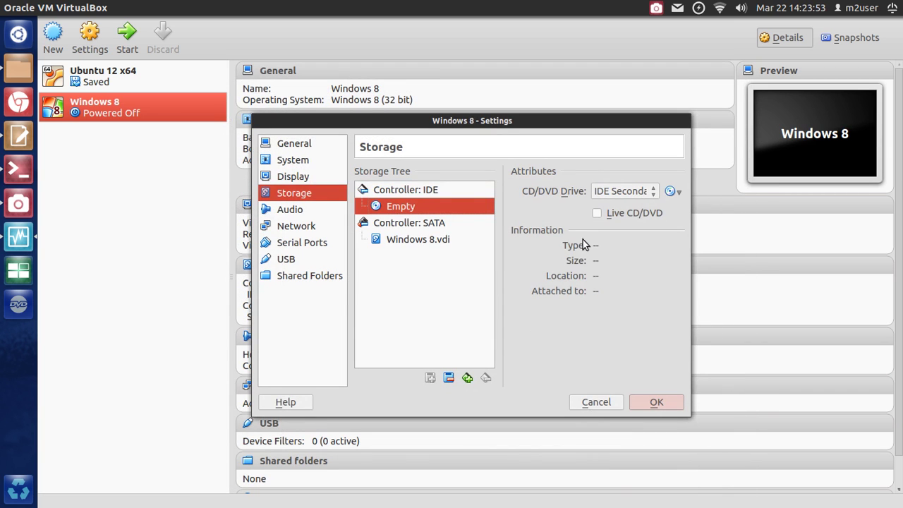
Step: Attach the host drive HL-DT-ST DVD+-RW GU70N (sr0) to the empty IDE optical drive and save the machine's settings
{"action": "left_click", "coordinate": [613, 191]}
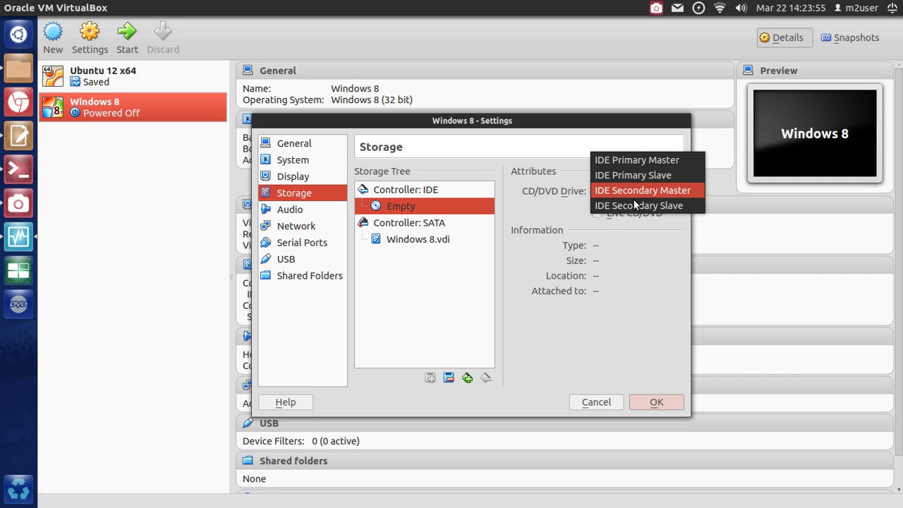
{"action": "left_click", "coordinate": [634, 205]}
{"action": "left_click", "coordinate": [671, 192]}
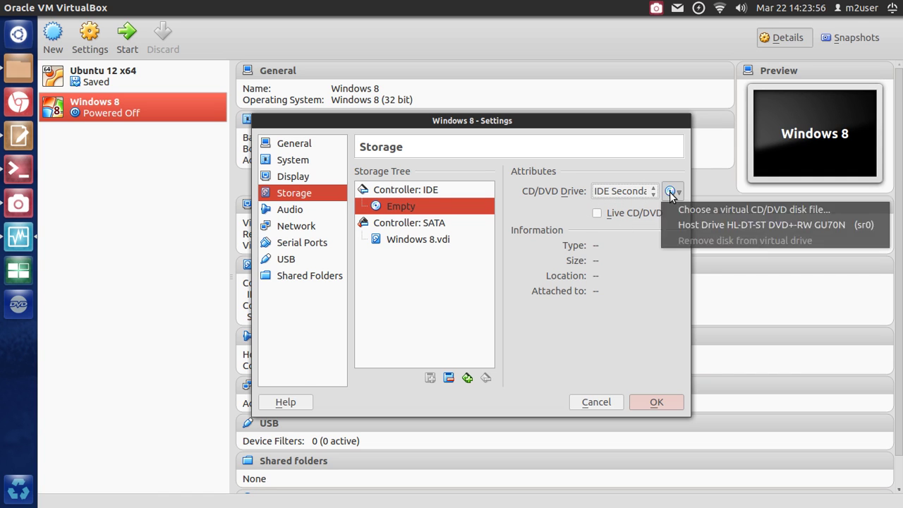
{"action": "left_click", "coordinate": [702, 224]}
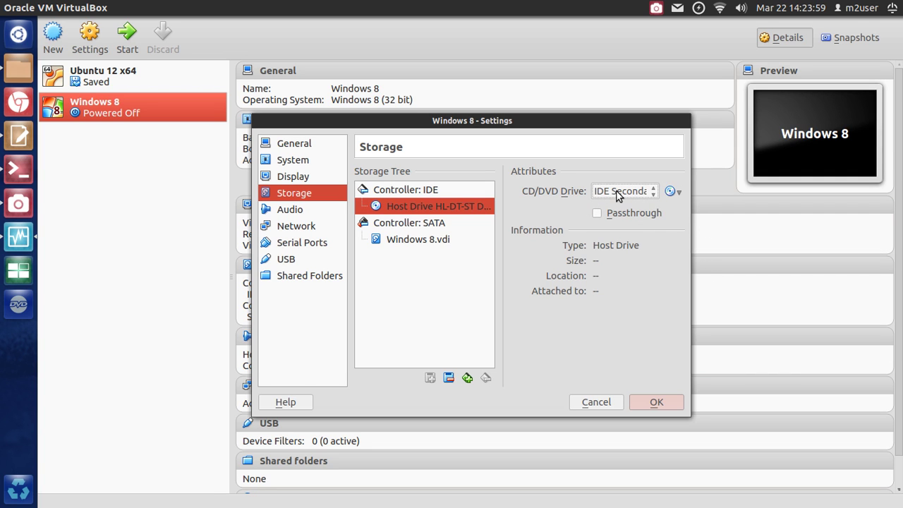
{"action": "left_click", "coordinate": [657, 402]}
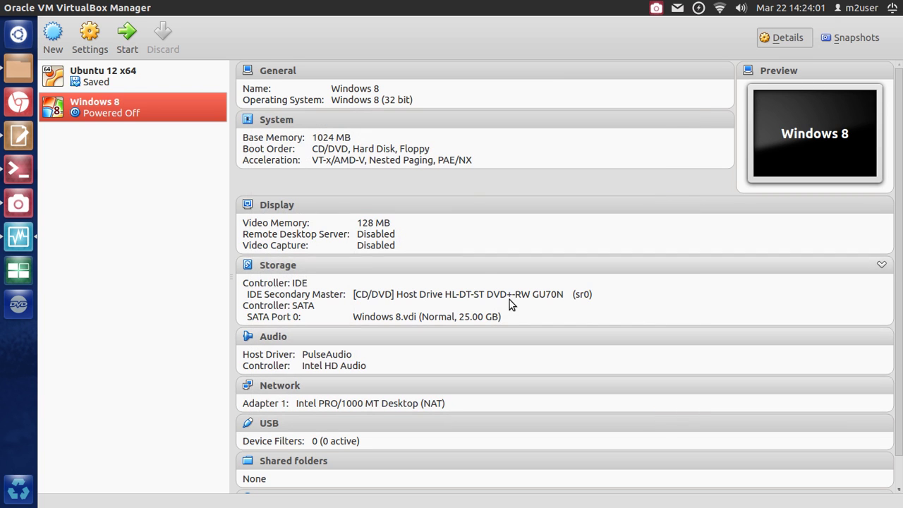
Step: Start the Windows 8 machine and let it capture the keyboard and mouse, with the capture message set not to show again
{"action": "left_click", "coordinate": [127, 35]}
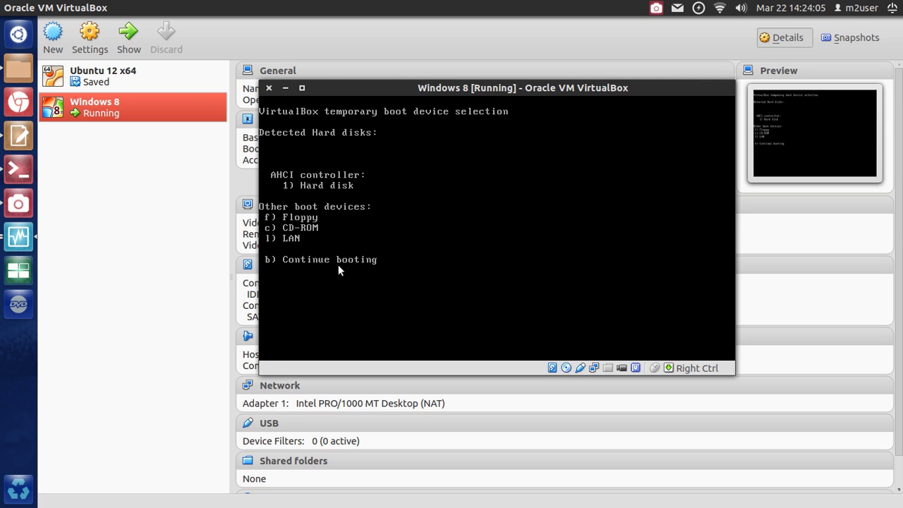
{"action": "left_click", "coordinate": [431, 234]}
{"action": "left_click", "coordinate": [421, 306]}
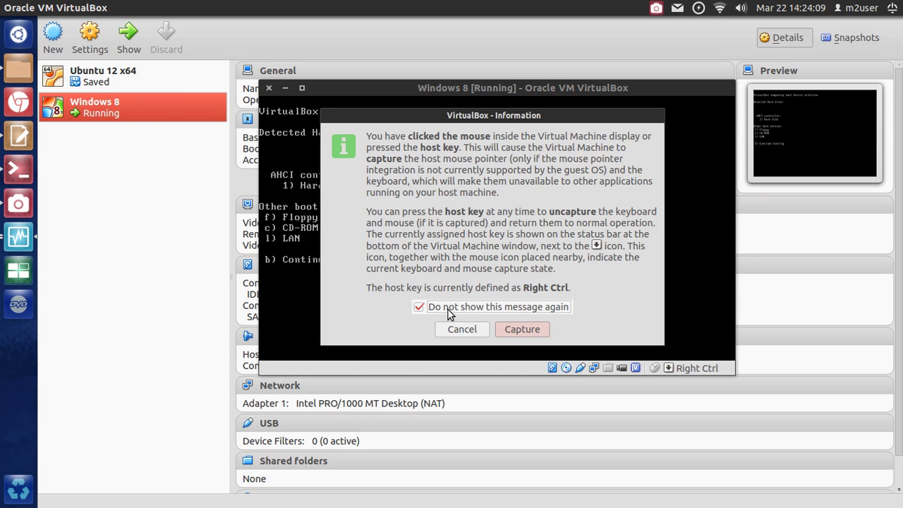
{"action": "left_click_drag", "start_coordinate": [389, 124], "coordinate": [396, 124]}
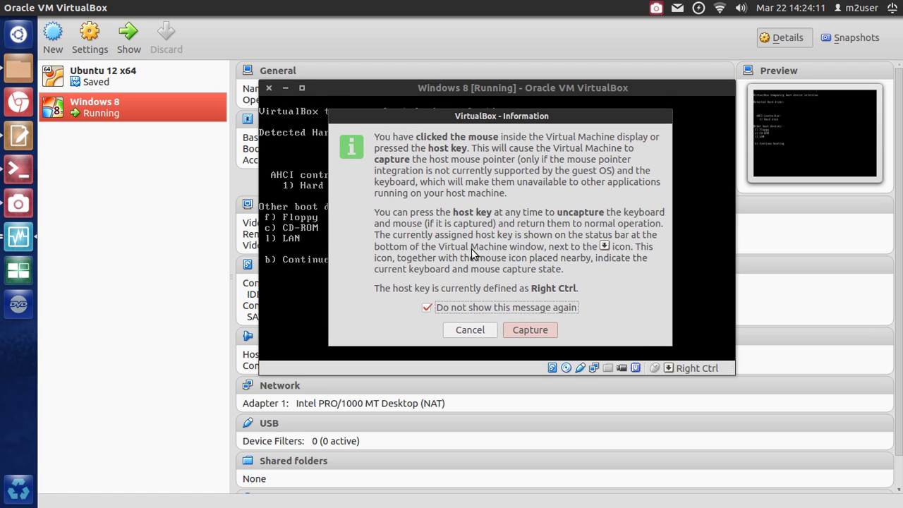
{"action": "left_click", "coordinate": [524, 329]}
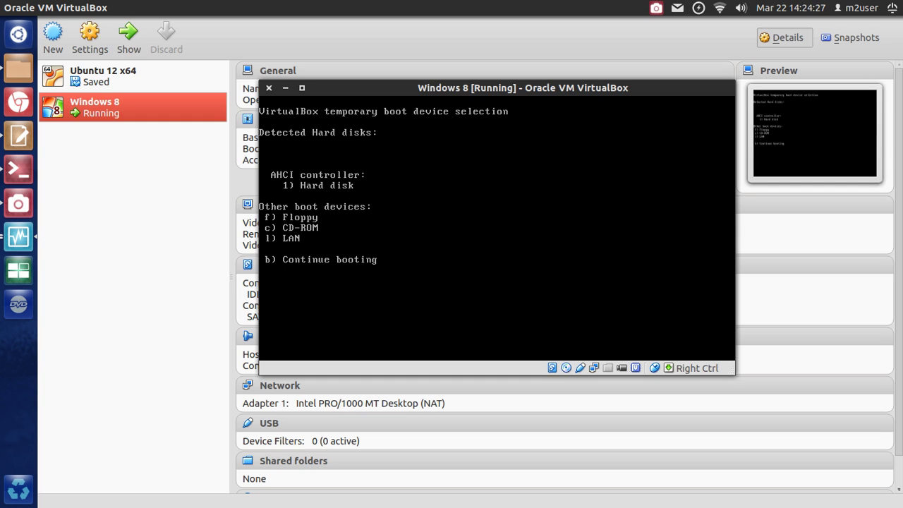
Step: Boot the Windows 8 machine from the CD-ROM and maximize its window
{"action": "key", "text": "c"}
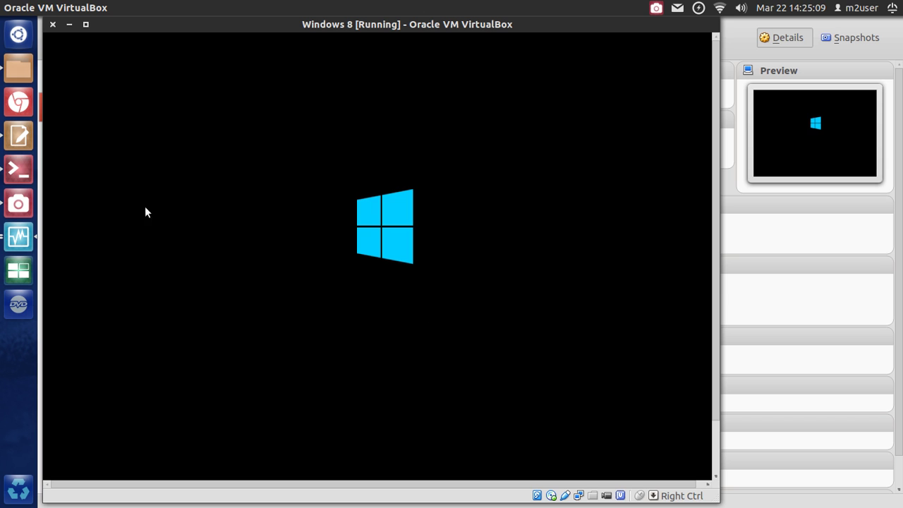
{"action": "double_click", "coordinate": [263, 27]}
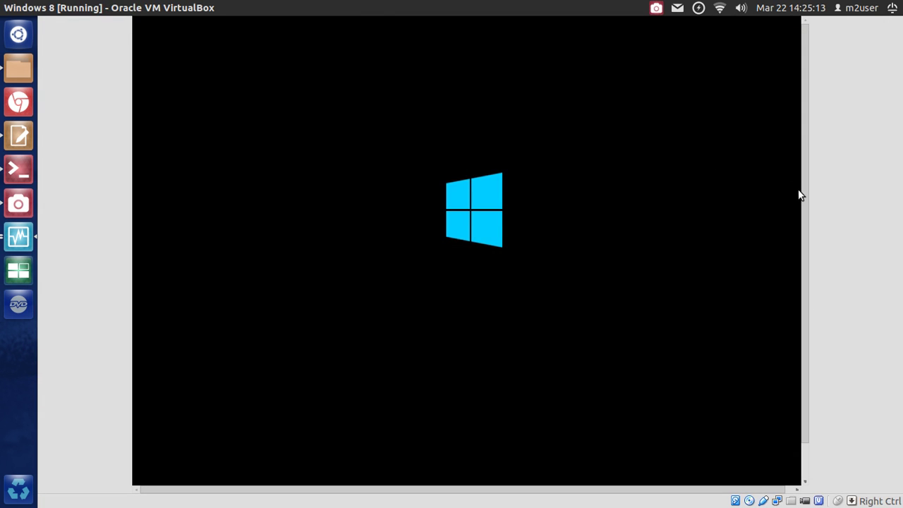
{"action": "scroll", "coordinate": [807, 253], "scroll_direction": "down", "scroll_amount": 1}
{"action": "scroll", "coordinate": [792, 165], "scroll_direction": "up", "scroll_amount": 1}
{"action": "mouse_move", "coordinate": [156, 6]}
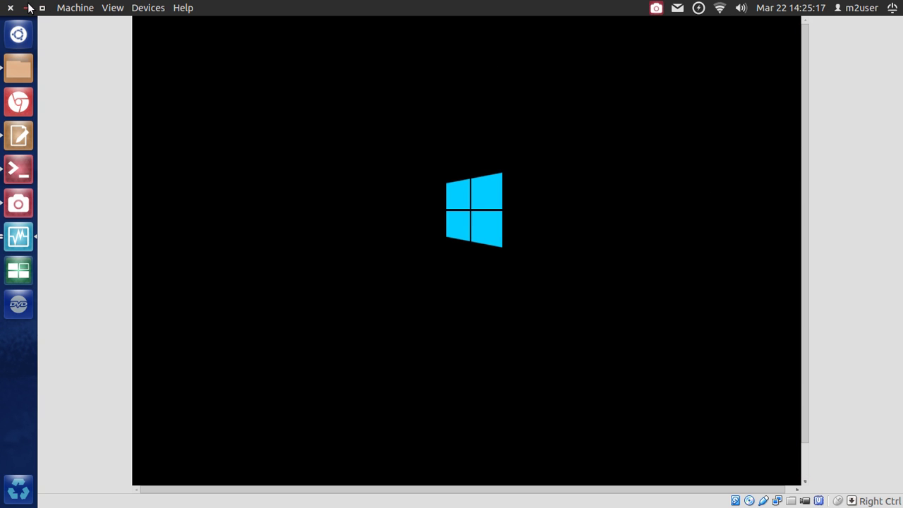